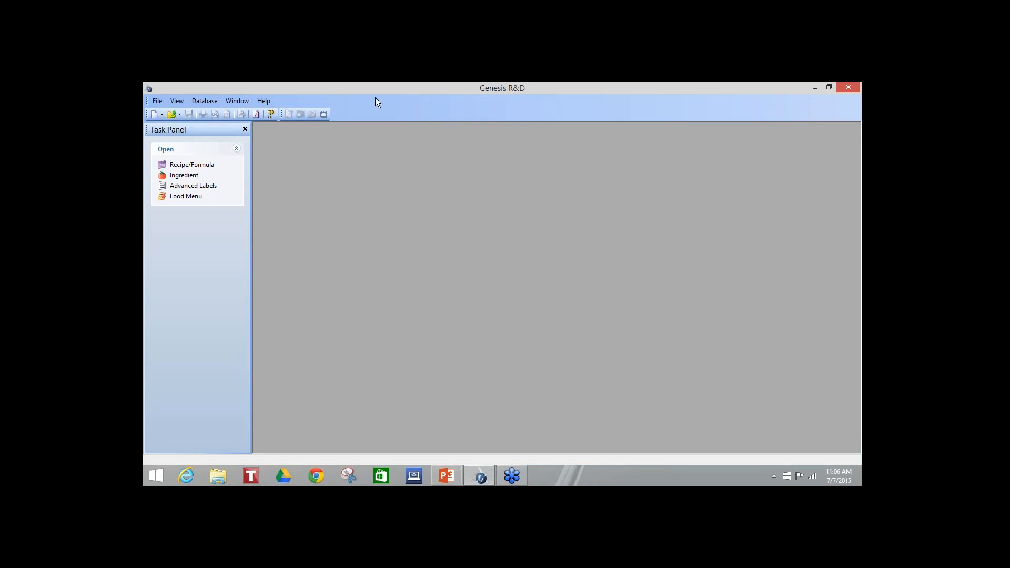
Open the recipe "ER Pasta with Sauce".
click(209, 166)
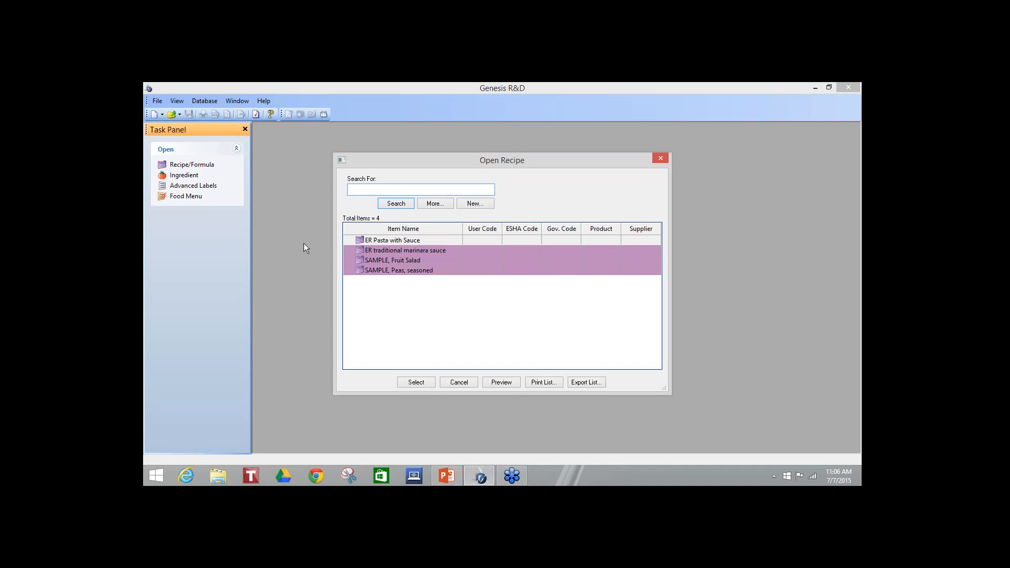
click(364, 243)
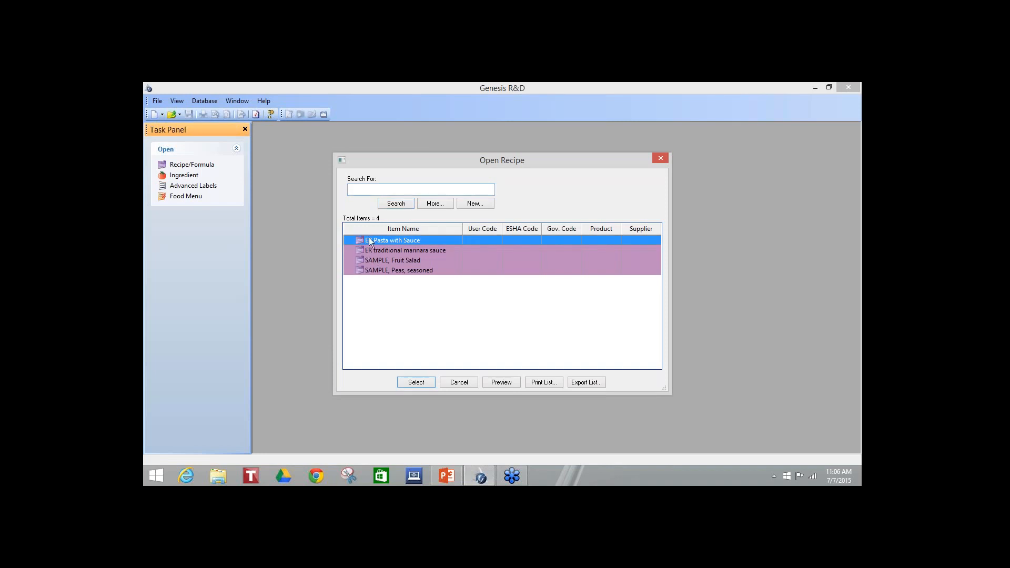
double_click(367, 240)
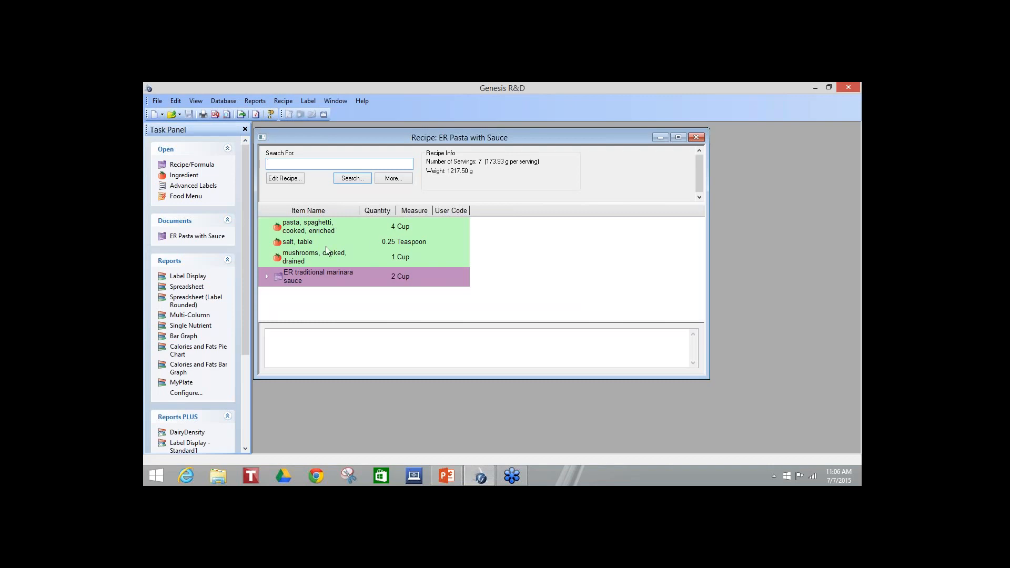
Expand the "ER traditional marinara sauce" sub-recipe and look through its ingredients.
click(271, 278)
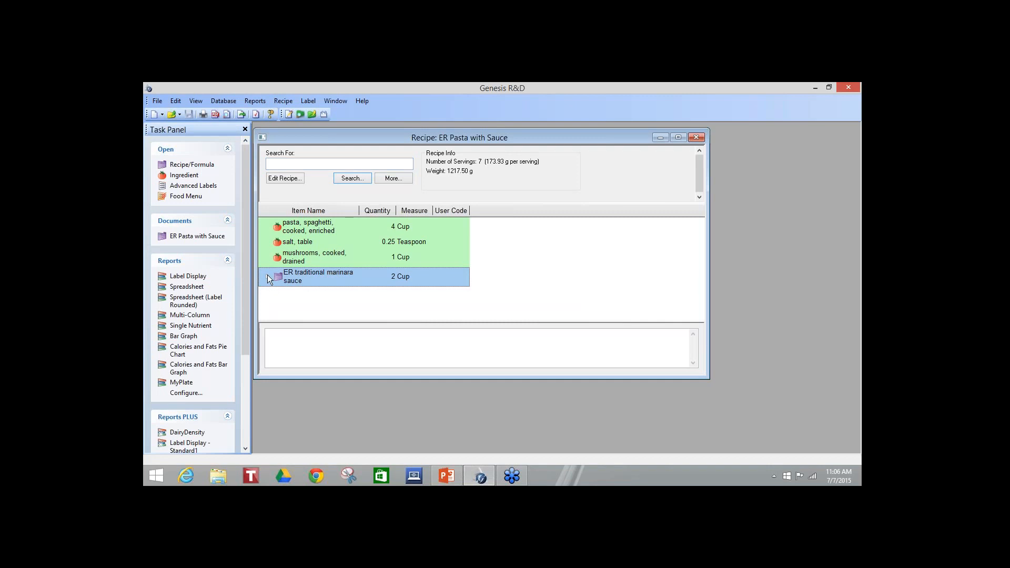
click(267, 275)
scroll(380, 294, down, 3)
scroll(362, 279, up, 3)
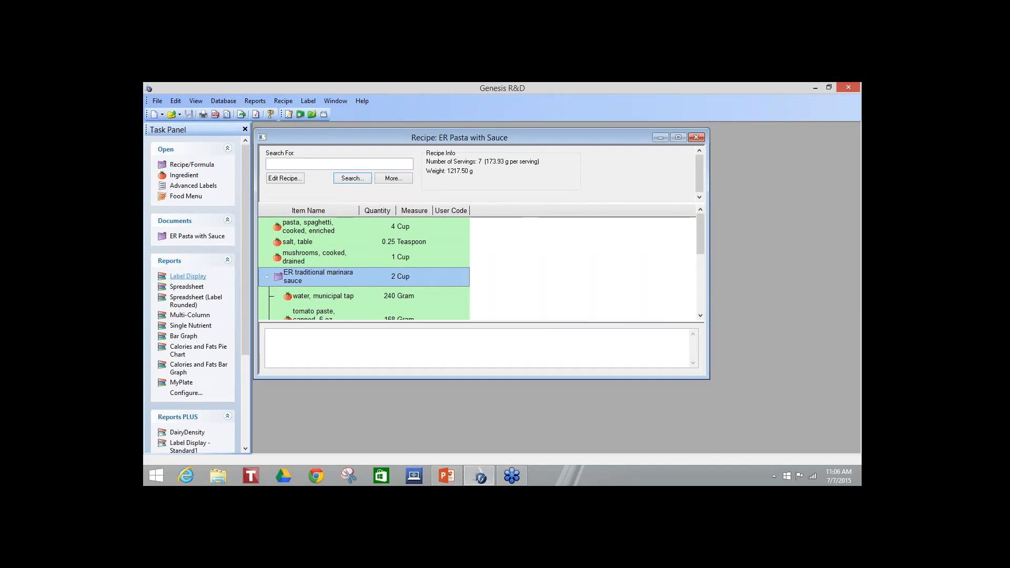
Show the label for the pasta recipe and hide its Additional Allergen Stmt.
click(184, 277)
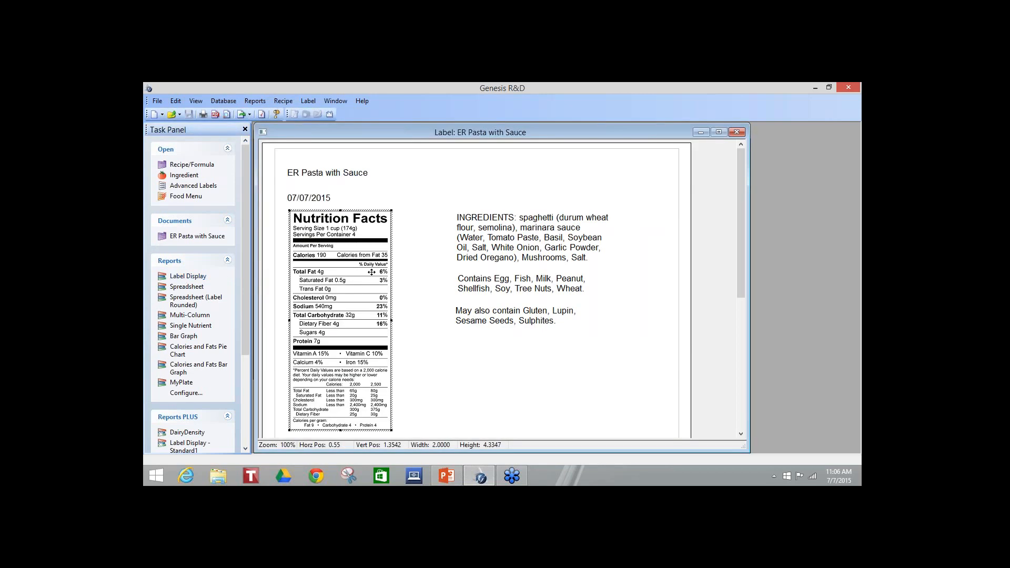
click(413, 217)
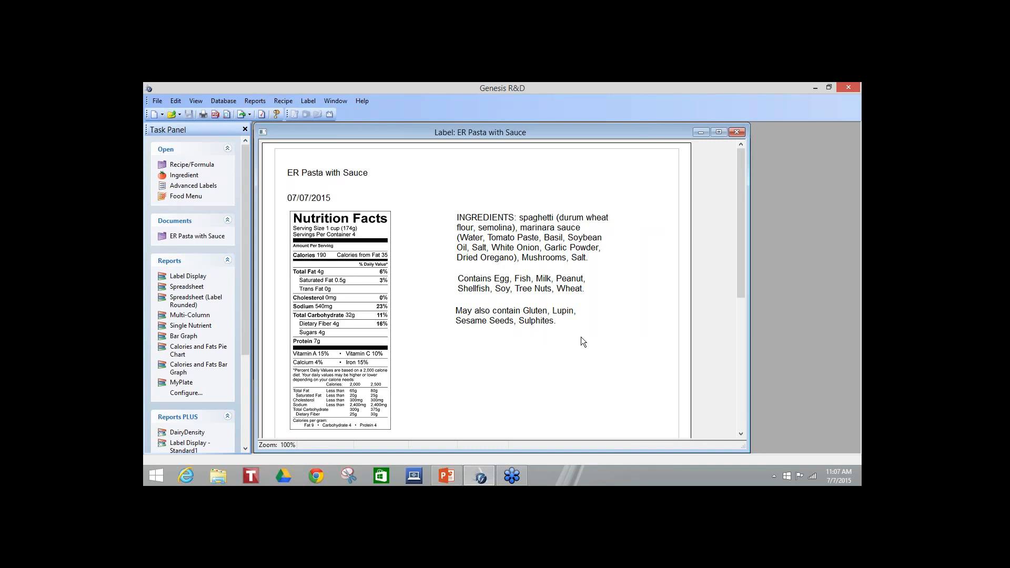
right_click(537, 320)
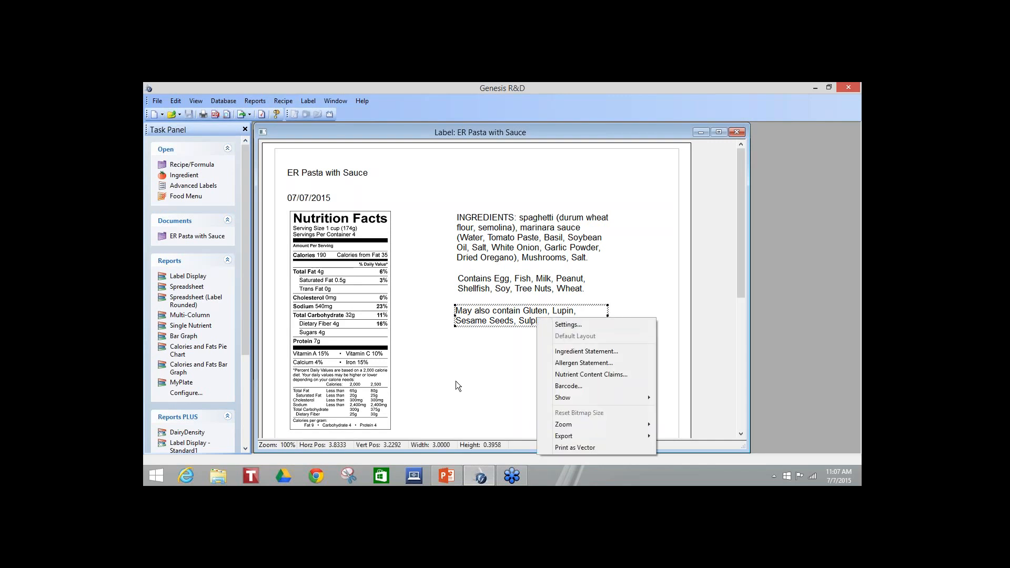
click(426, 339)
right_click(476, 321)
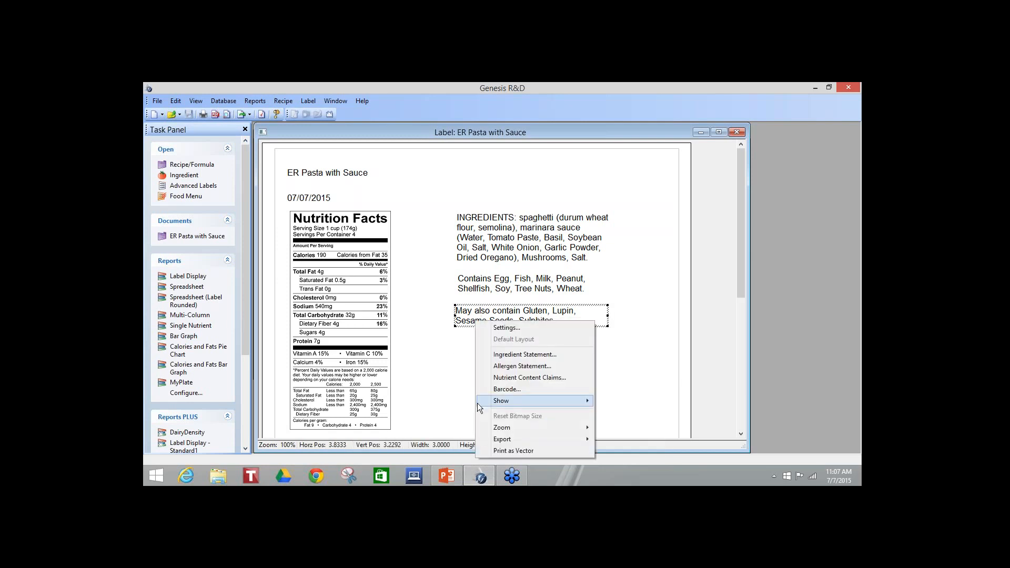
mouse_move(477, 403)
mouse_move(567, 400)
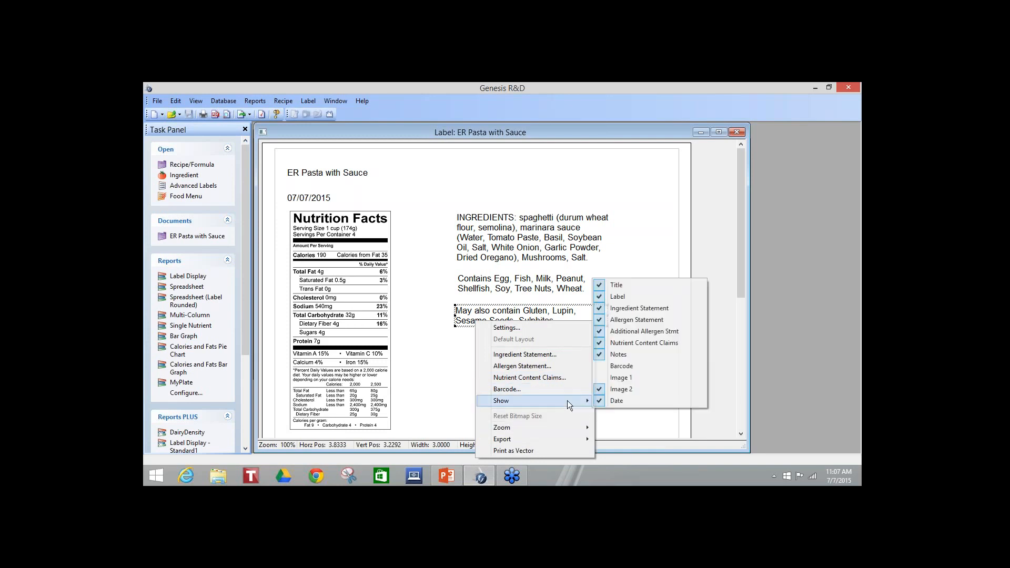
click(599, 332)
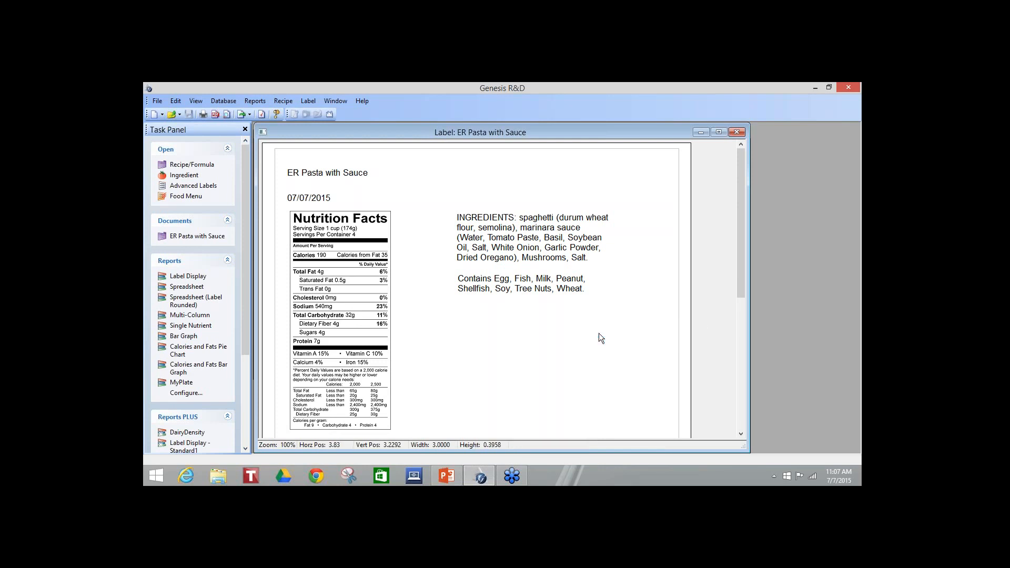
Open the label's ingredient statement, expand the marinara sauce and review the weight percentages and alternate names of its ingredients.
right_click(521, 325)
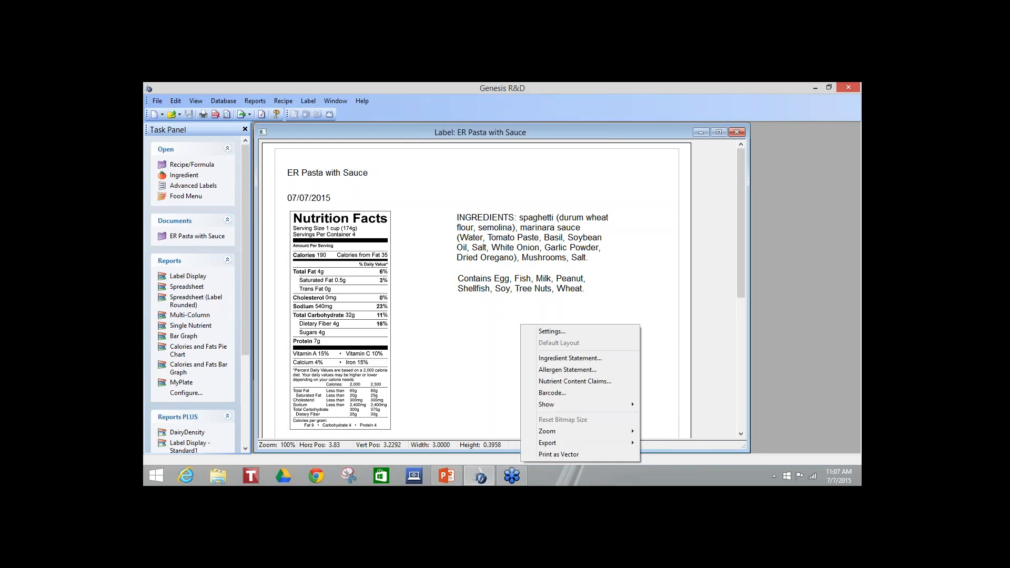
click(583, 363)
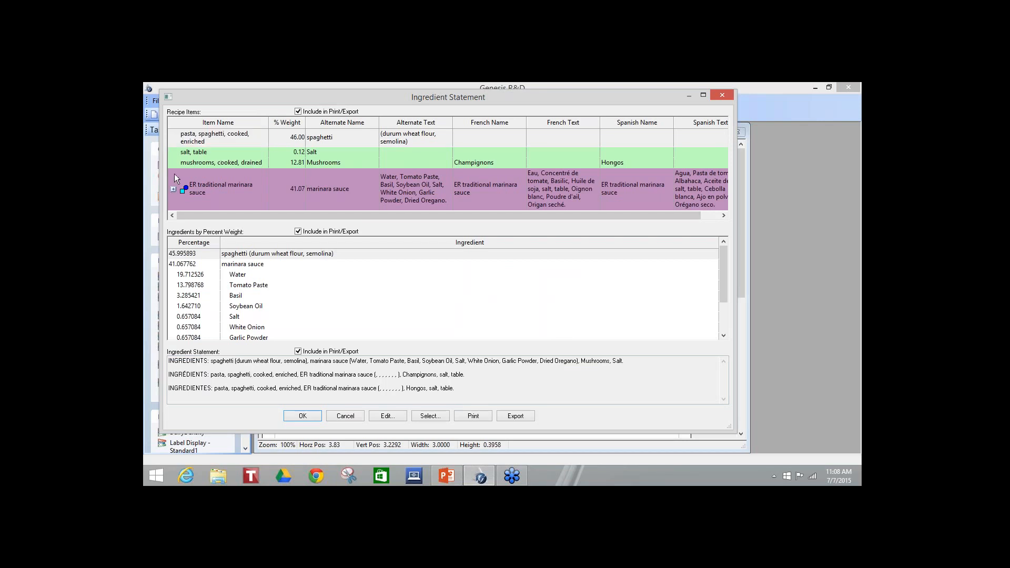
click(173, 189)
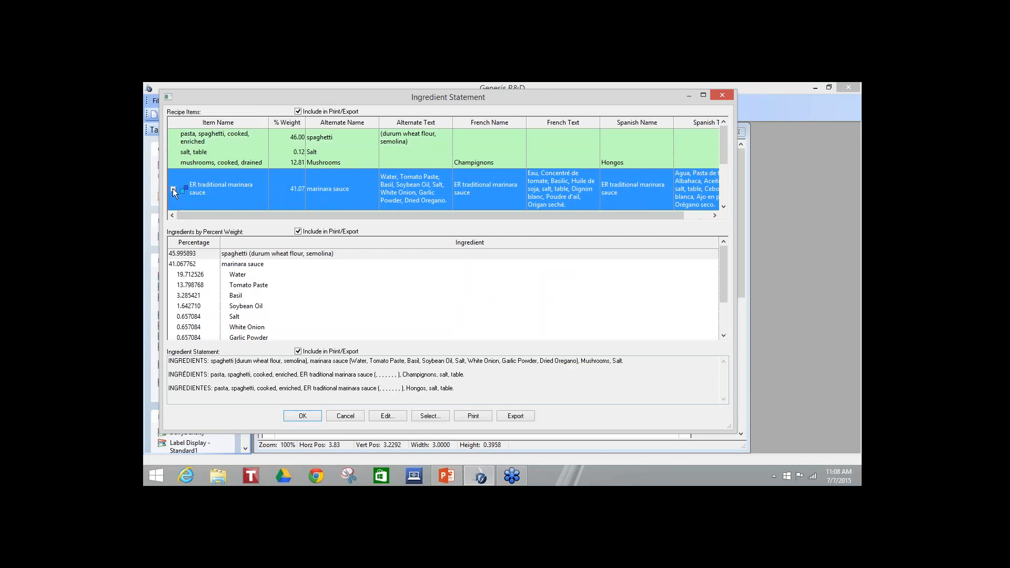
scroll(313, 162, down, 5)
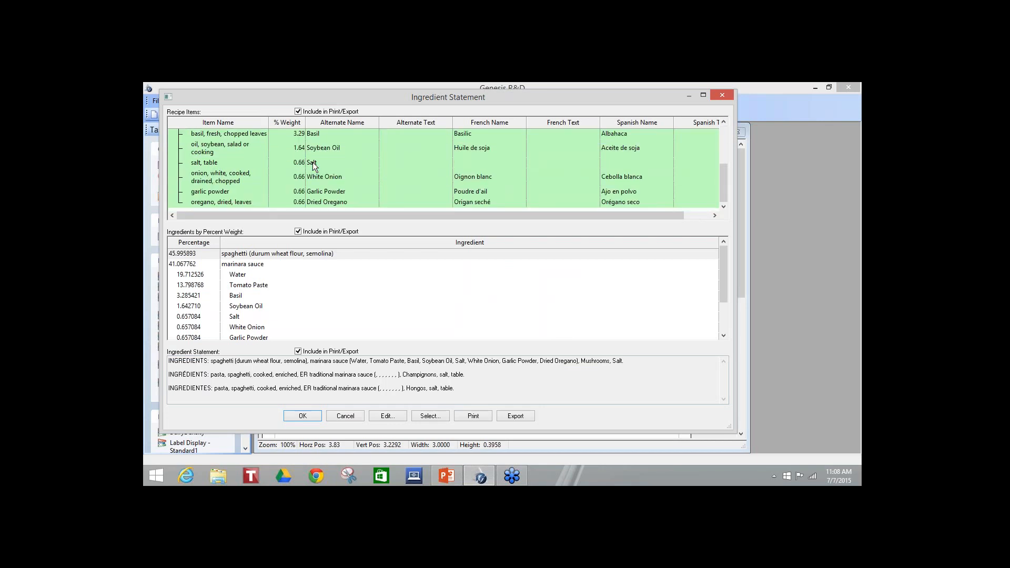
scroll(312, 162, up, 3)
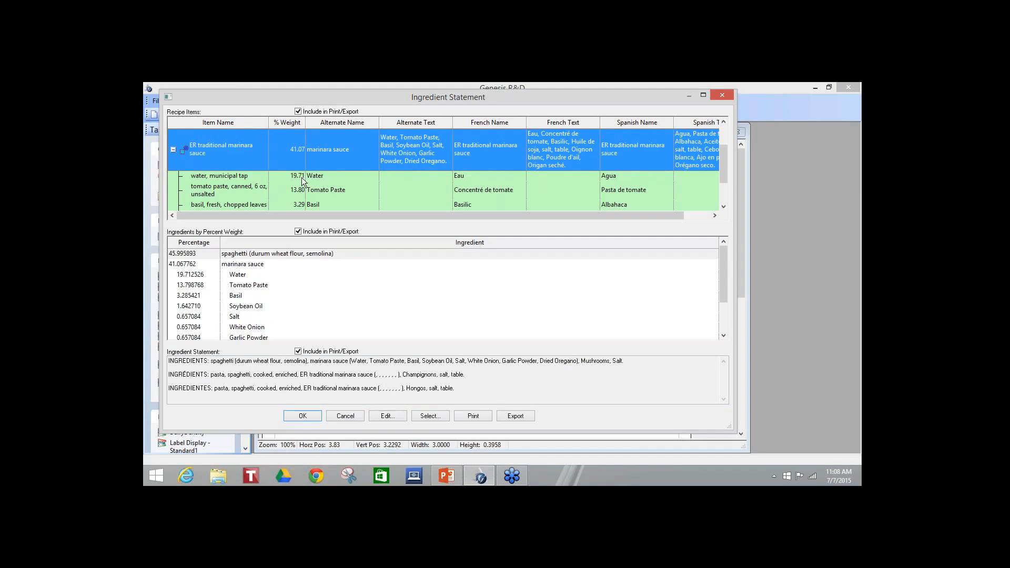
scroll(303, 181, up, 2)
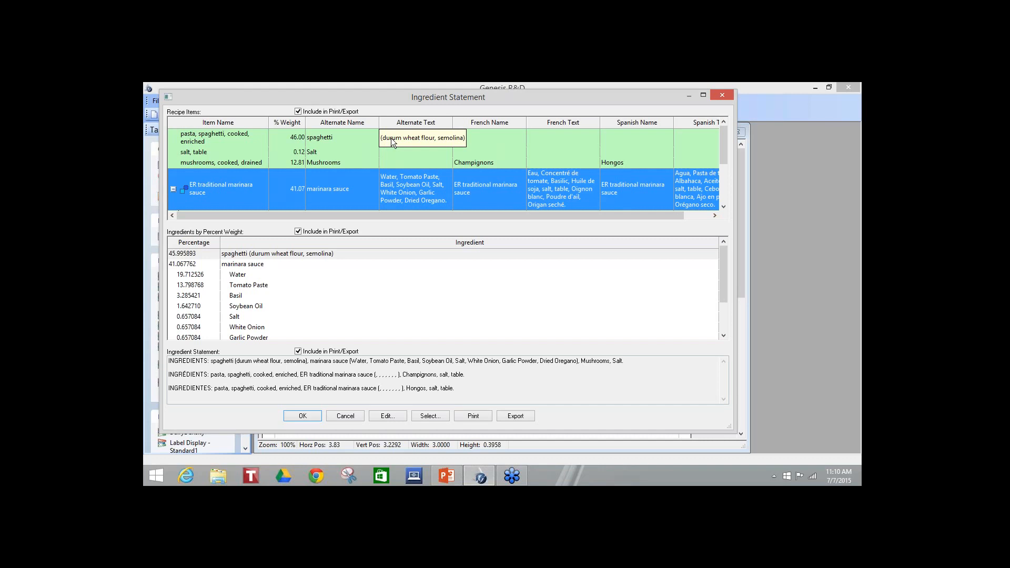
Try changing the spaghetti's English ingredient text to "(durum wheat flour, semolina flour)" and discard the ingredient statement edits.
right_click(374, 145)
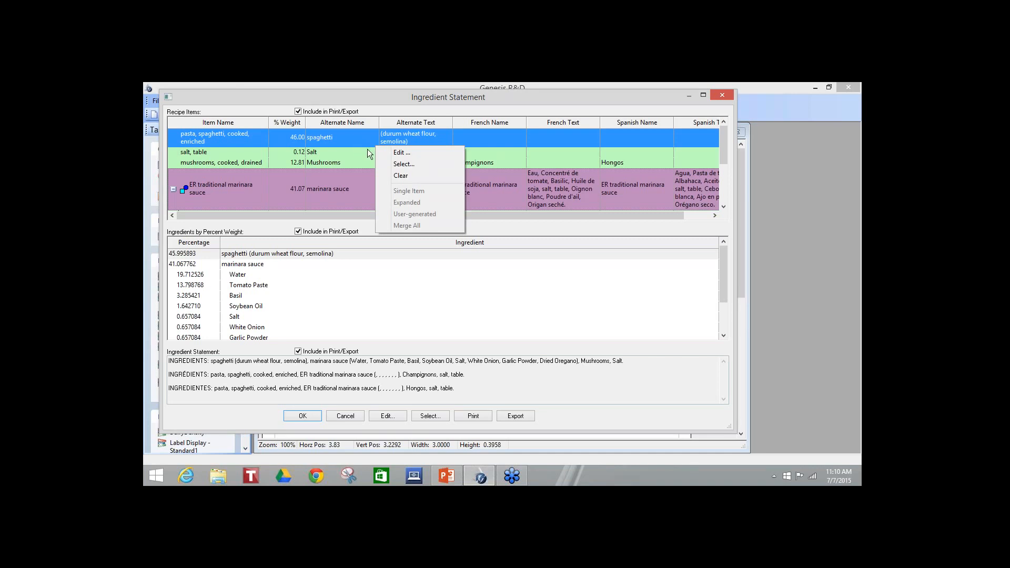
click(401, 152)
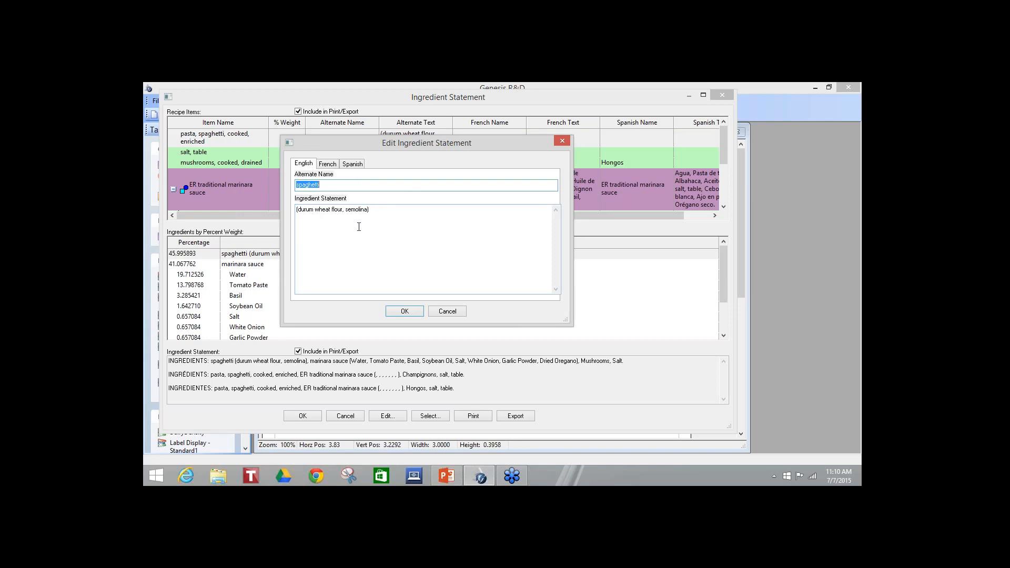
click(373, 210)
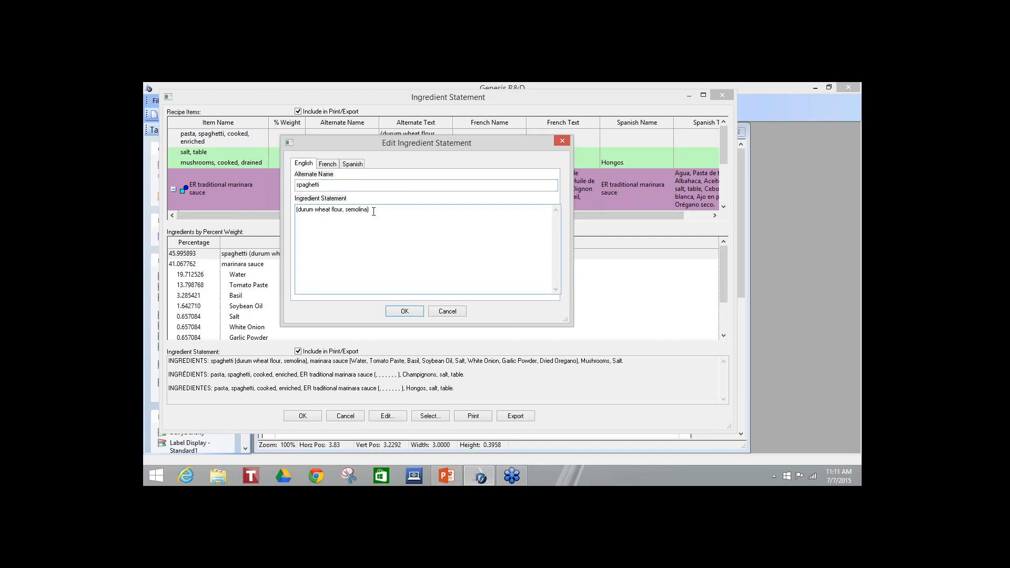
key(Left)
text(flour)
click(404, 312)
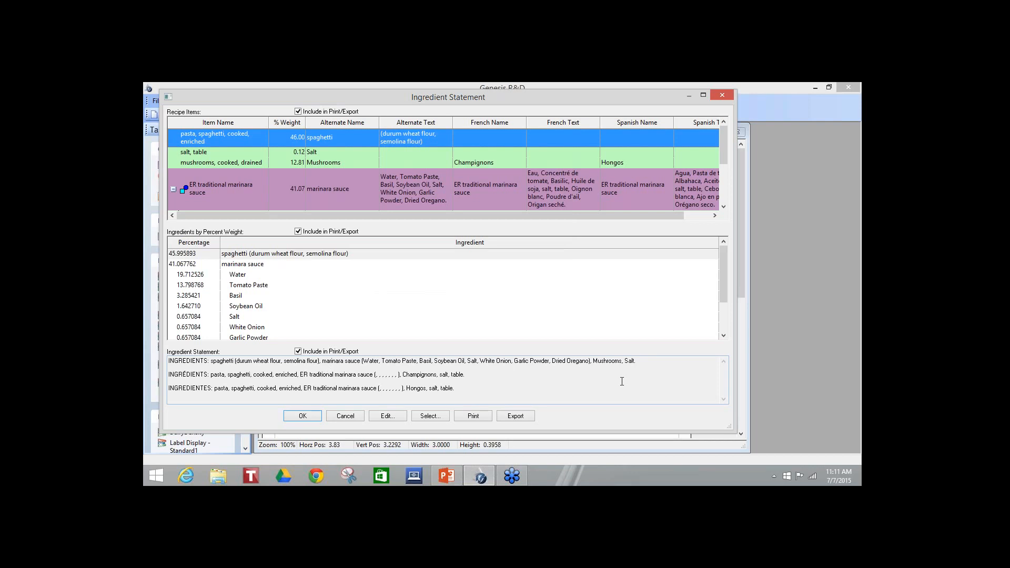
click(336, 416)
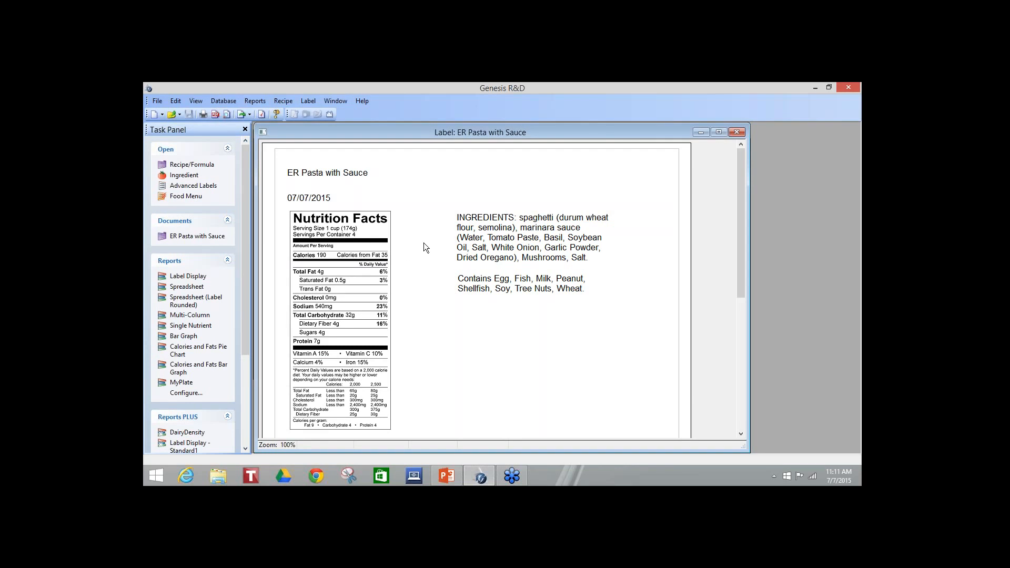
In the label's format options, enable Insert "Contains less than 2%" for the ingredient statement and always upper case for ingredient and allergen statements.
right_click(515, 223)
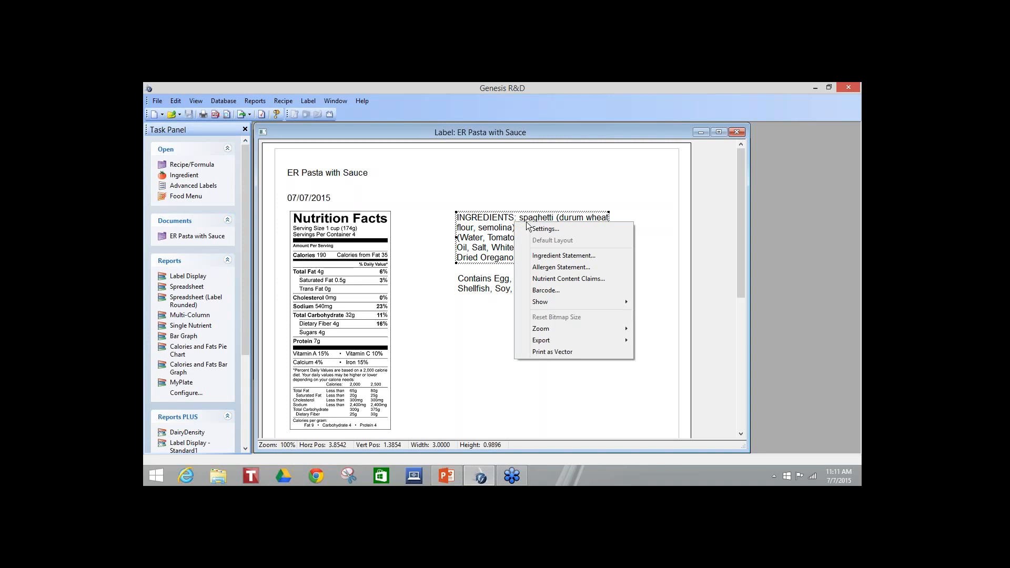
click(435, 234)
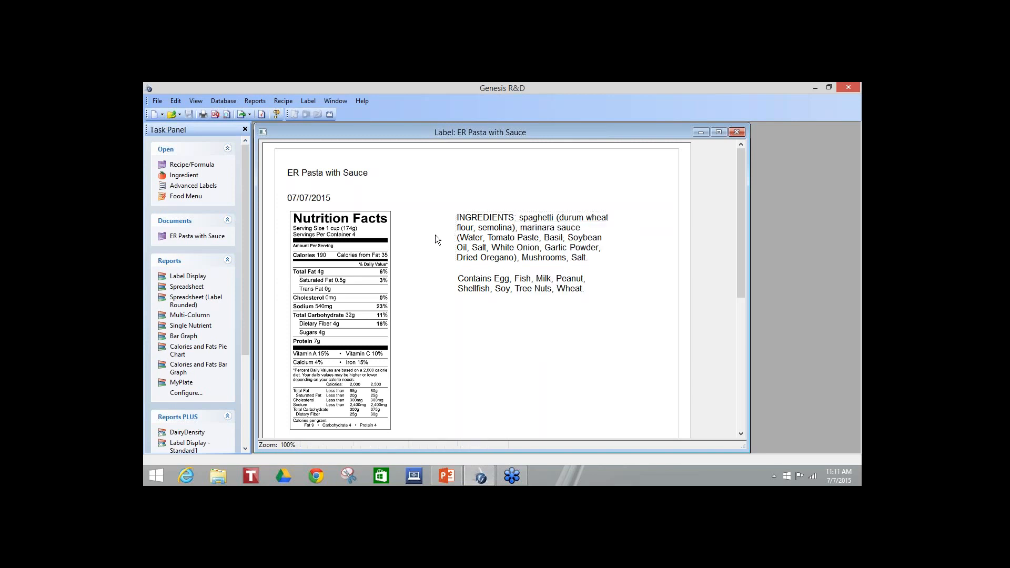
click(305, 103)
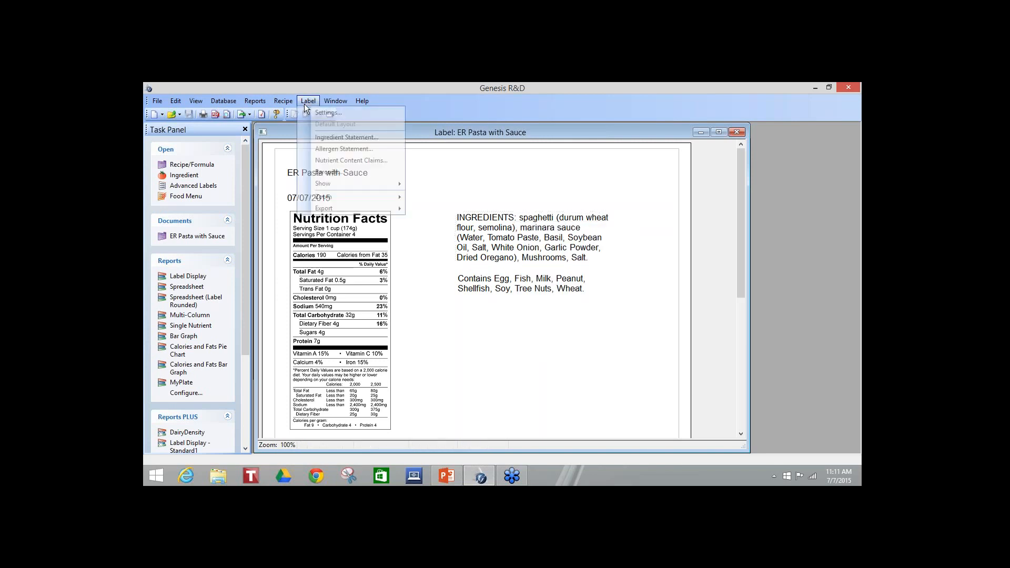
click(356, 114)
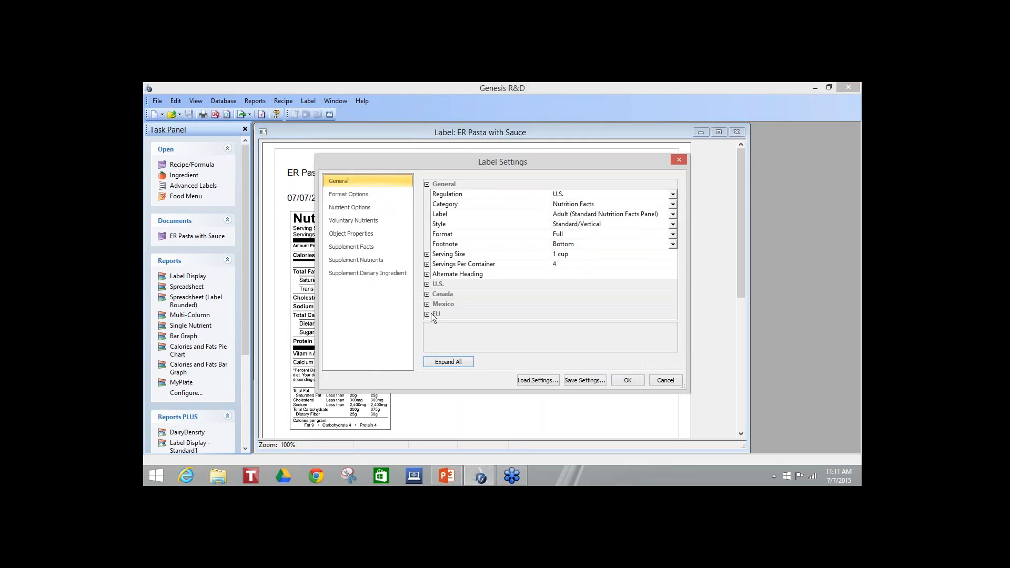
click(367, 194)
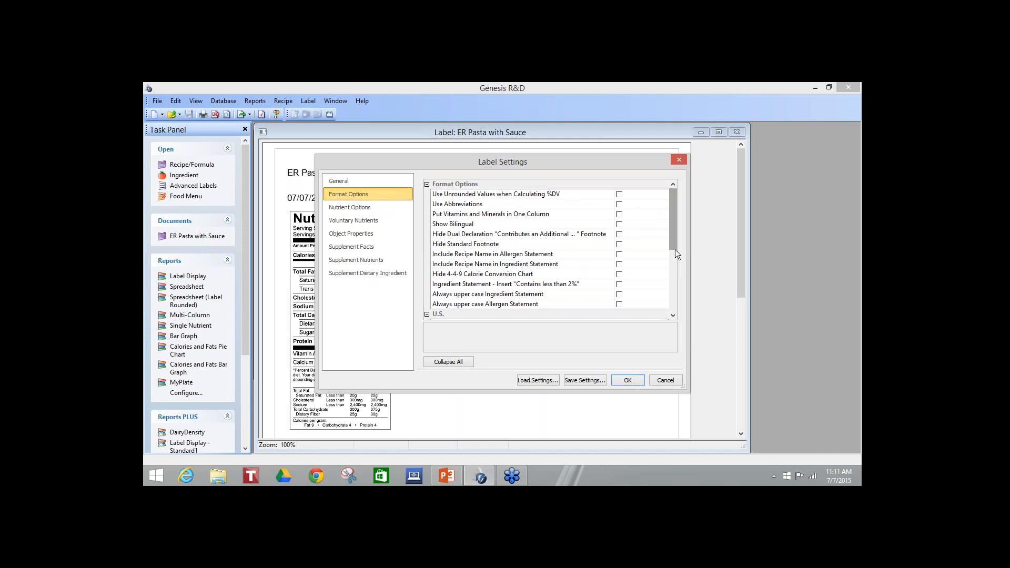
drag(674, 249, 658, 273)
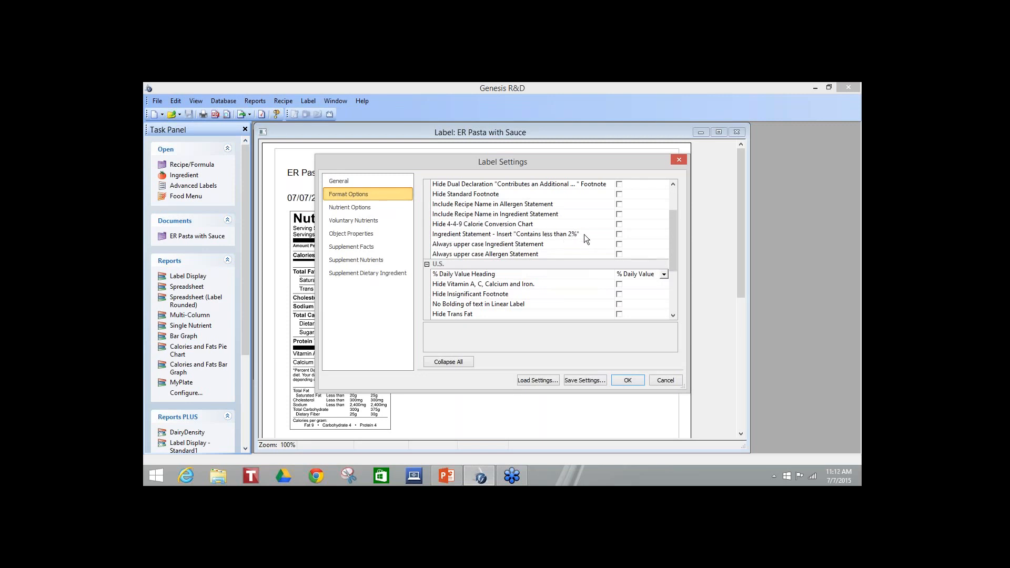
click(619, 234)
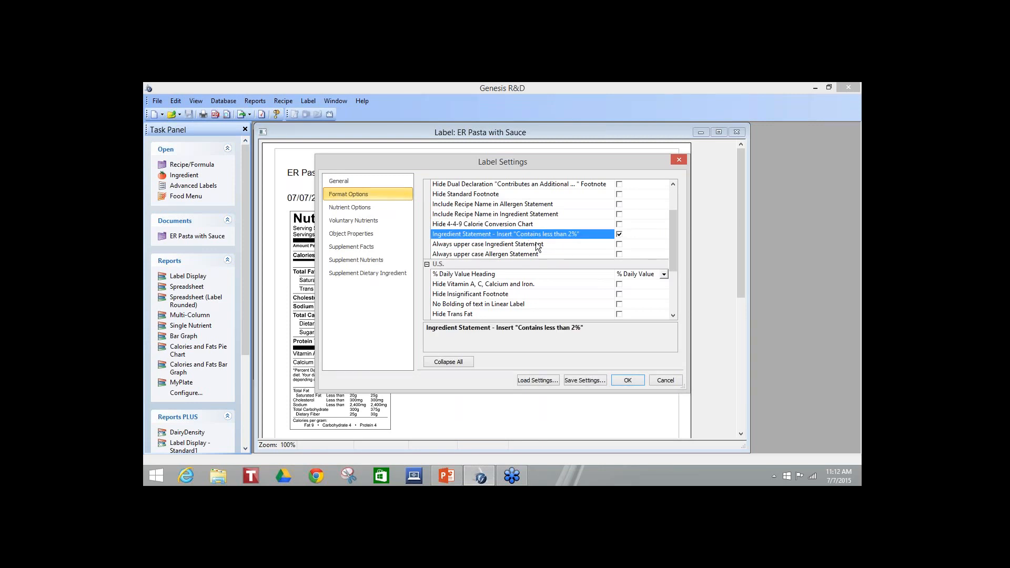
click(618, 244)
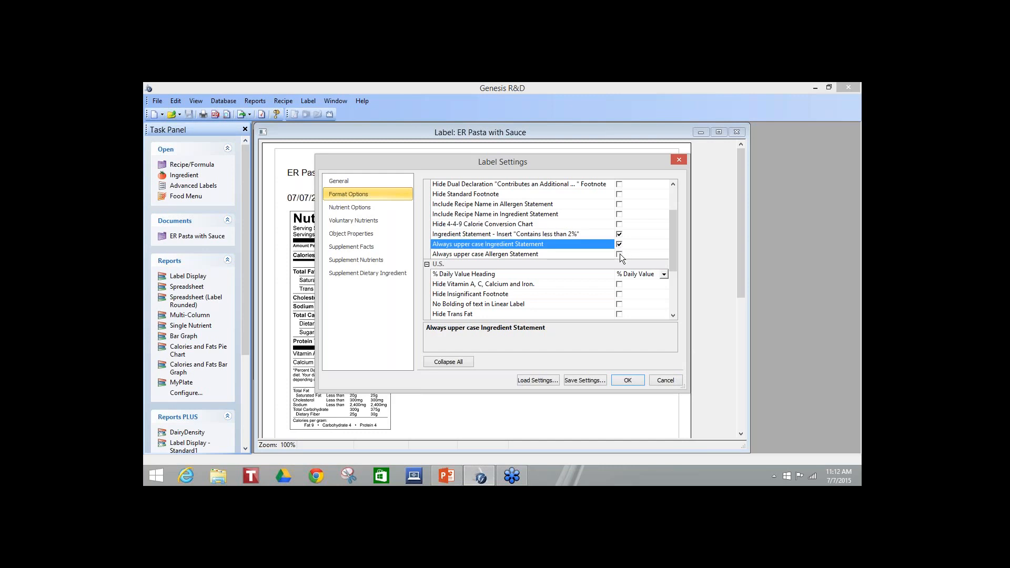
click(620, 255)
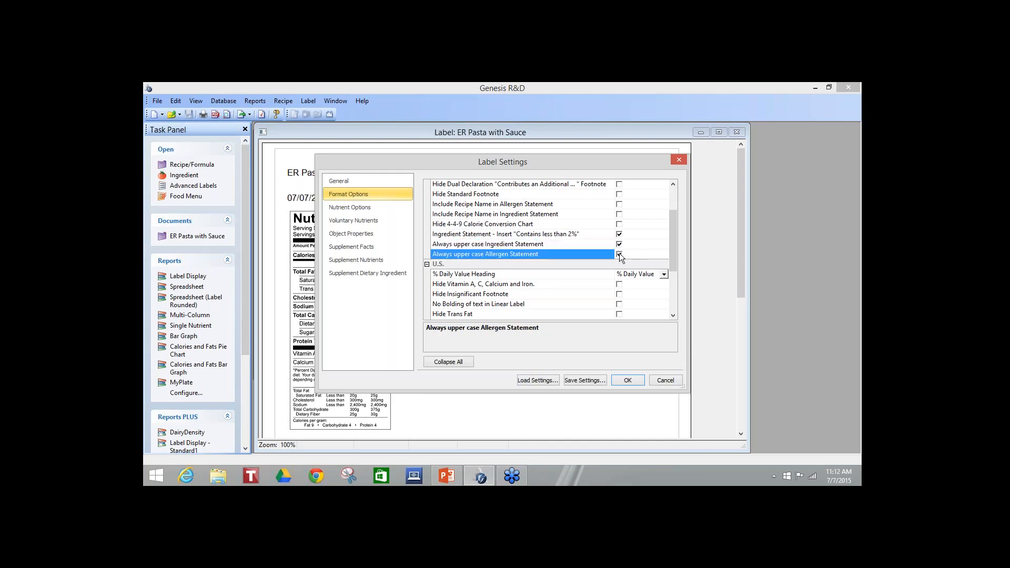
click(626, 379)
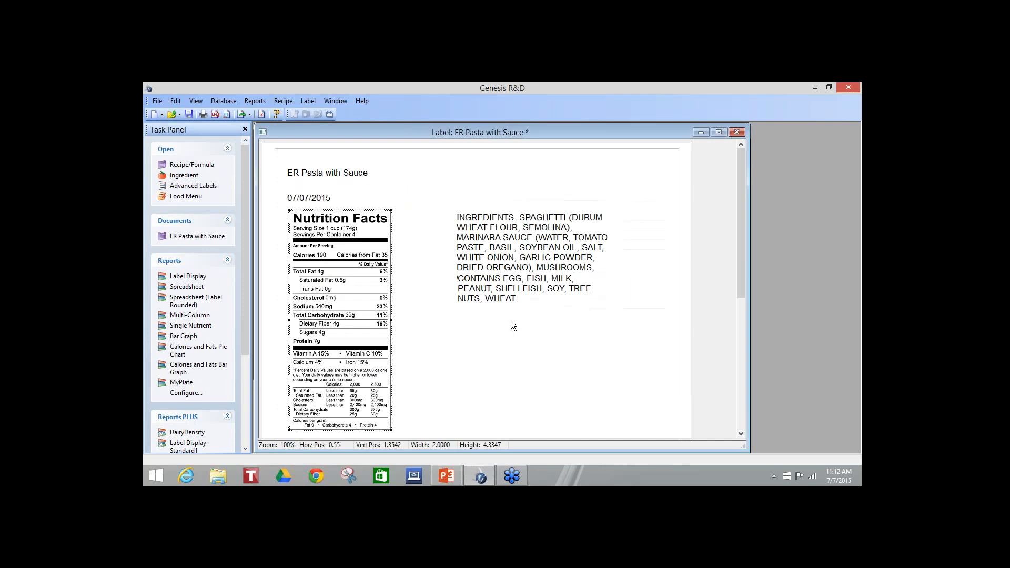
Separate the overlapping label texts, placing the ingredient statement at about 3.77, 1.63 and the allergen statement below at about 3.75, 3.32.
drag(541, 267, 519, 230)
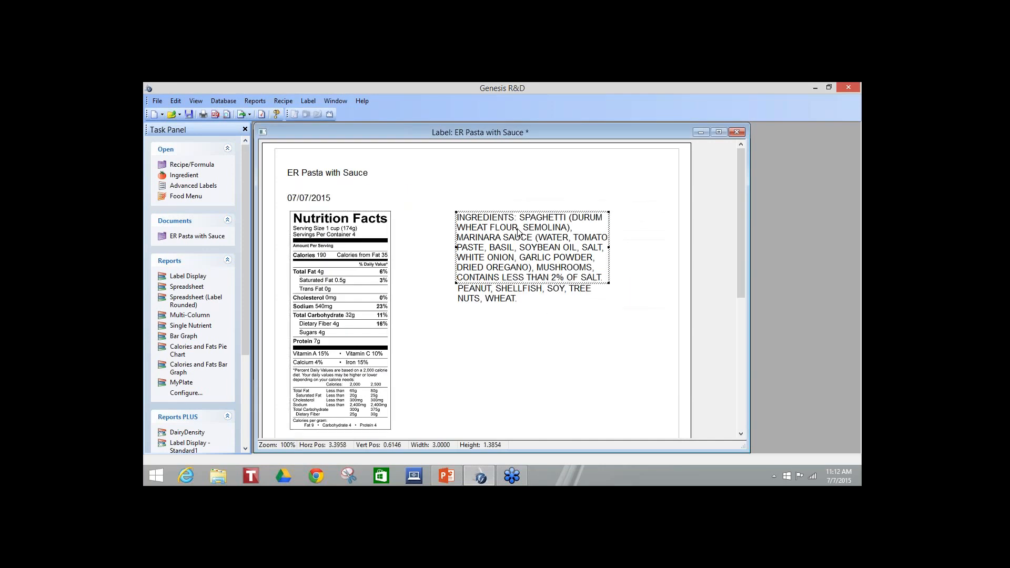
drag(505, 297, 498, 329)
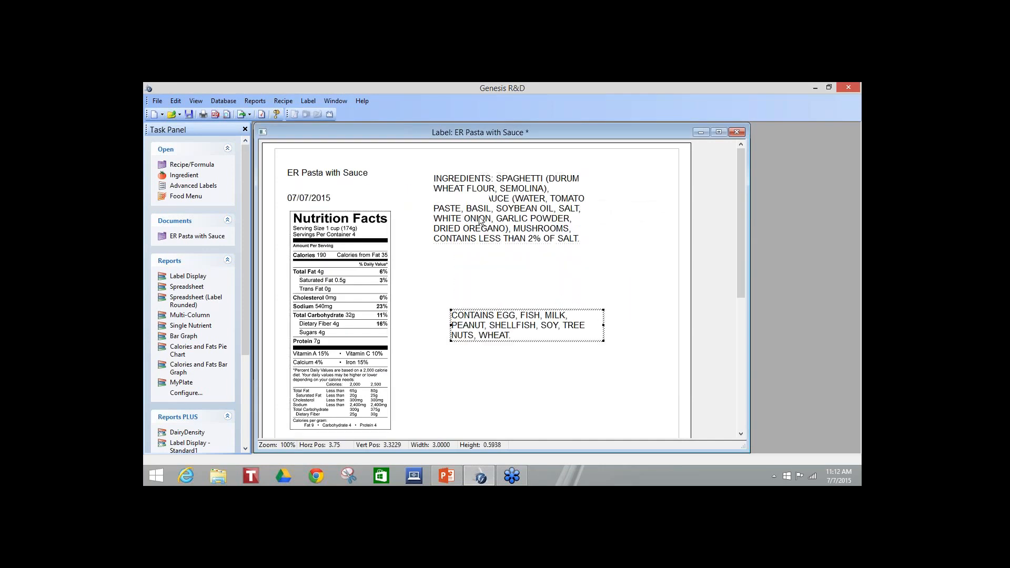
drag(477, 221, 552, 256)
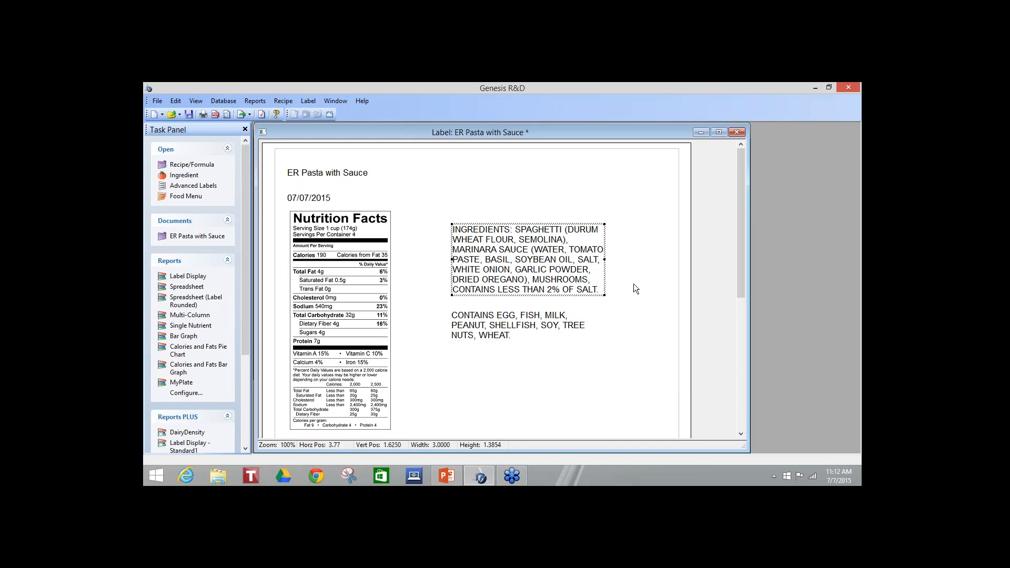
Open the ingredient statement, expand the ER traditional marinara sauce and examine the weight percentages of the recipe items and sauce ingredients.
click(634, 288)
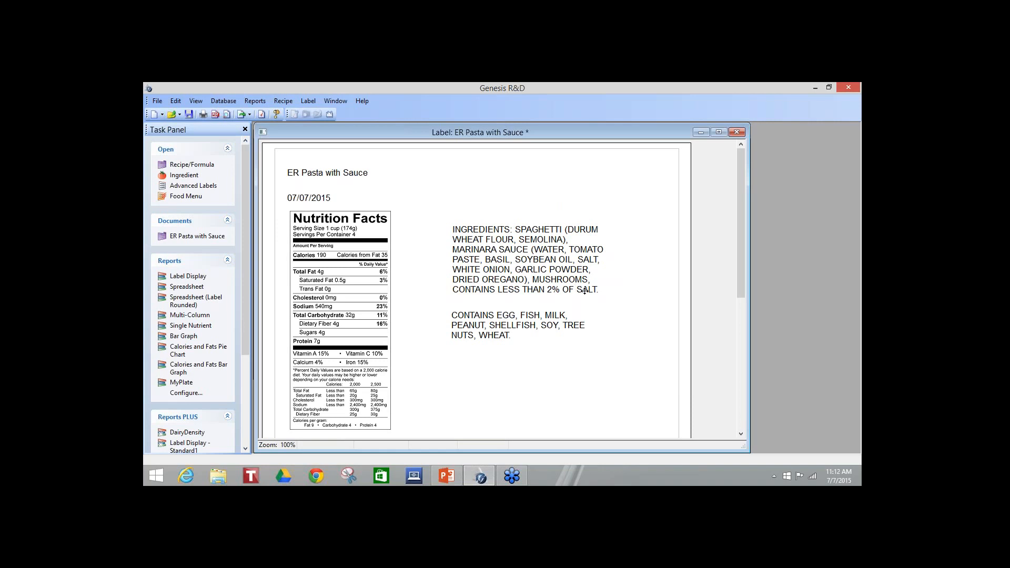
right_click(538, 262)
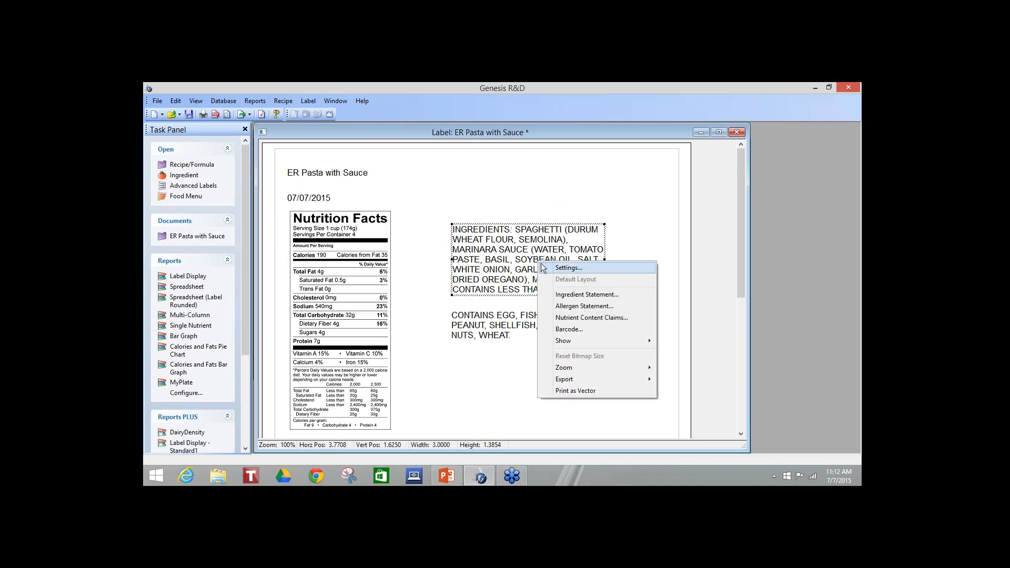
click(564, 295)
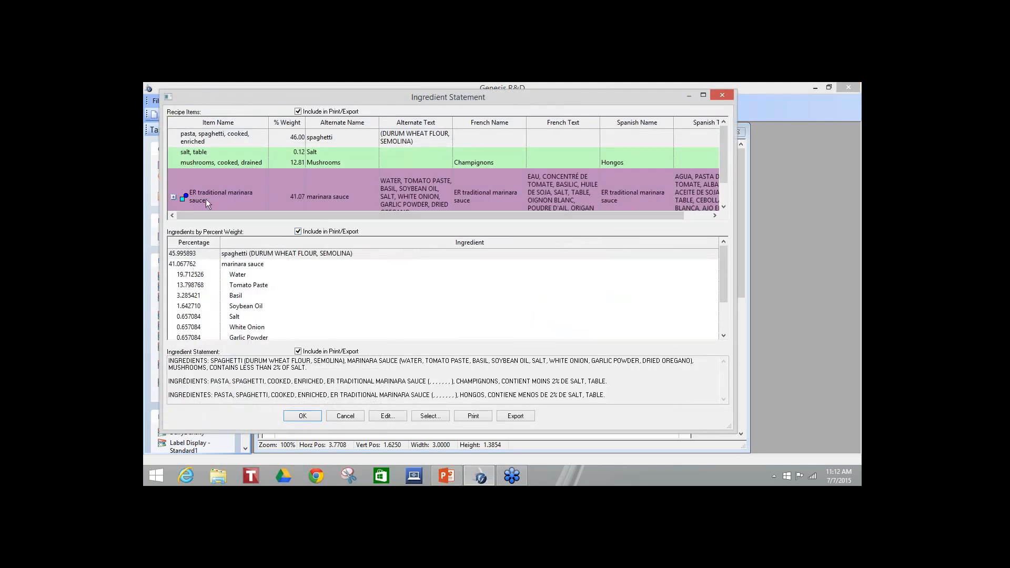
click(173, 197)
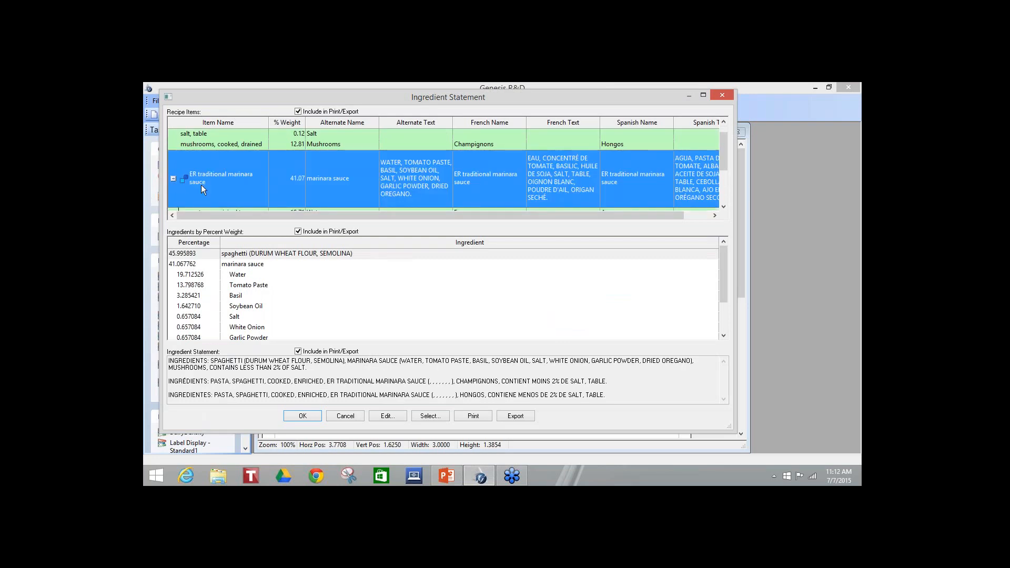
scroll(203, 181, down, 2)
scroll(264, 191, up, 2)
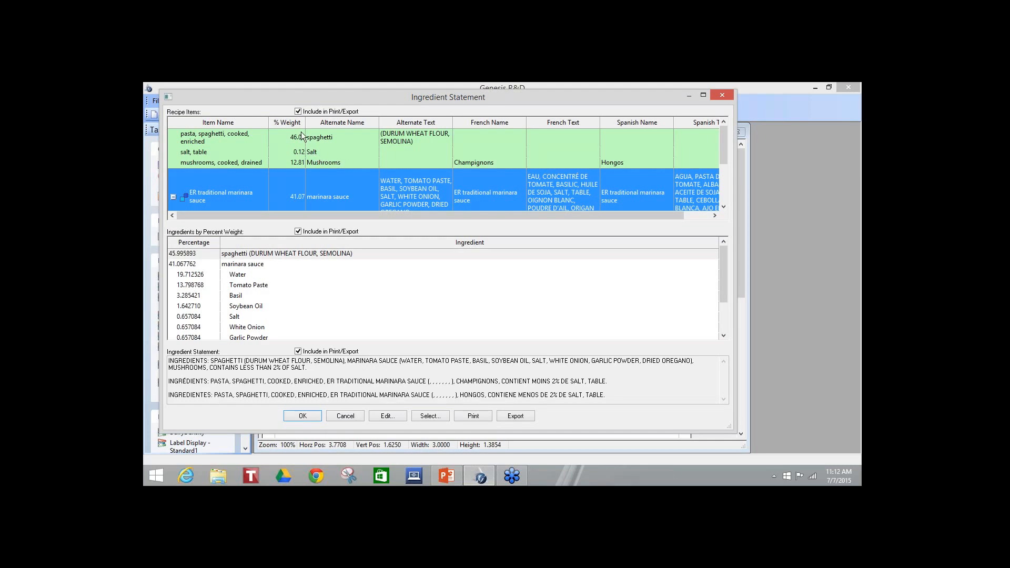
scroll(318, 151, down, 3)
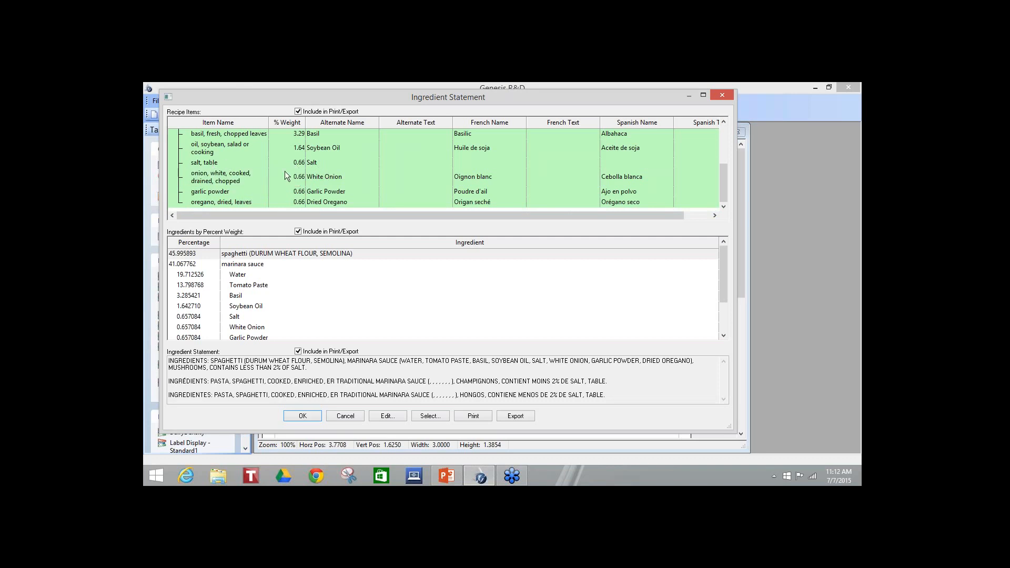
scroll(285, 172, up, 3)
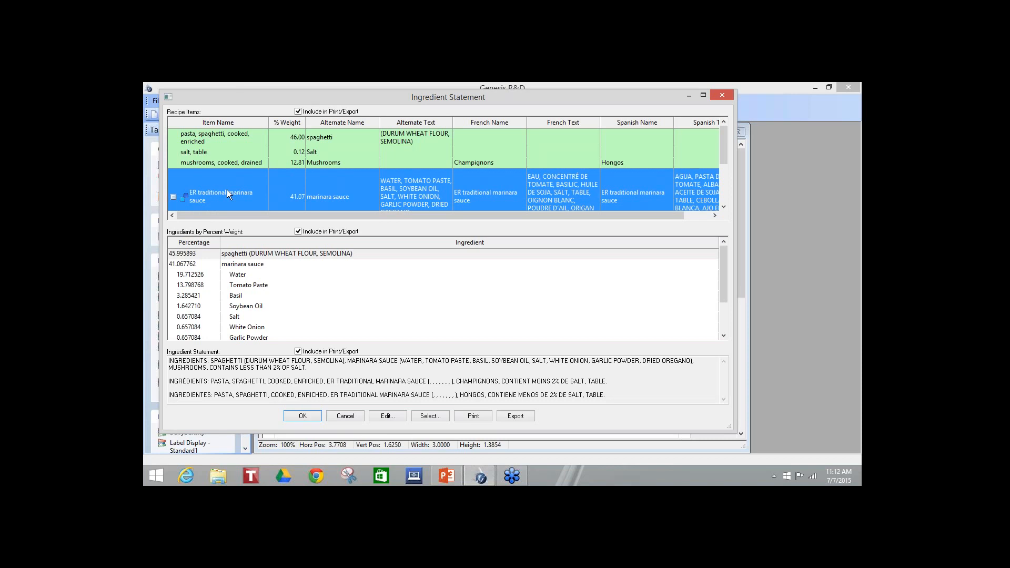
Try the Merge All option on the ER traditional marinara sauce in the ingredient statement and discard the change.
right_click(244, 190)
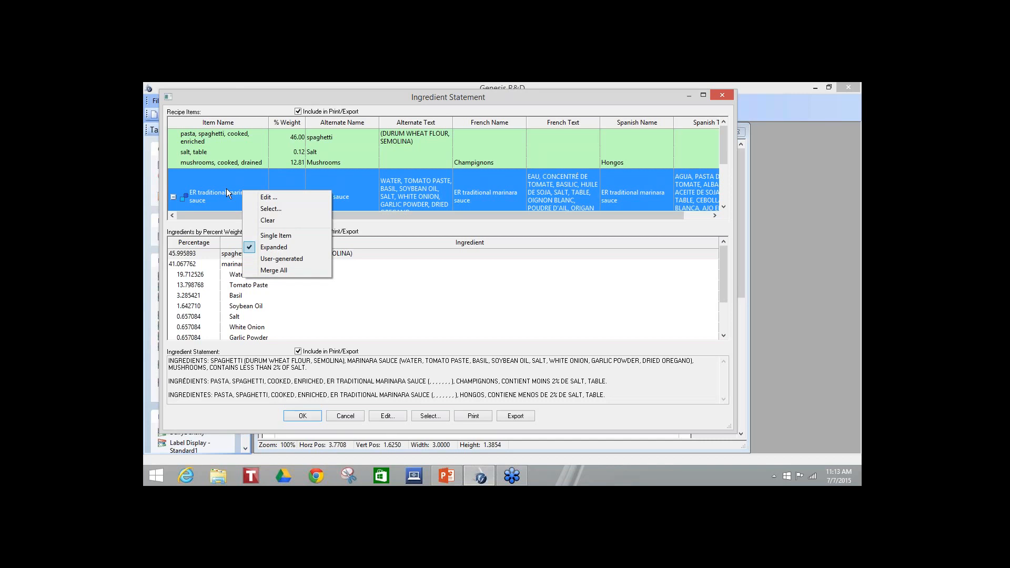
click(248, 269)
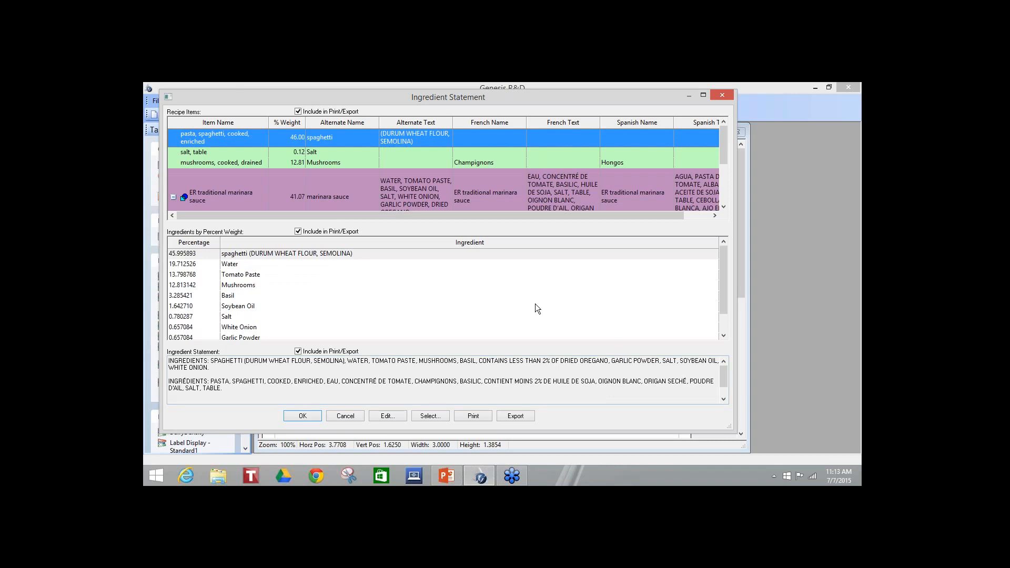
click(343, 416)
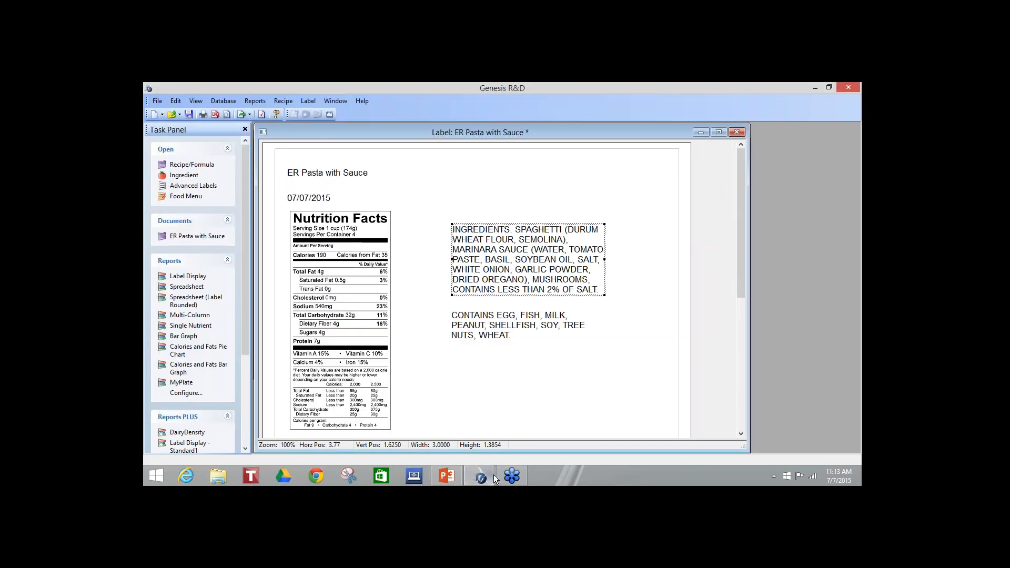
click(423, 293)
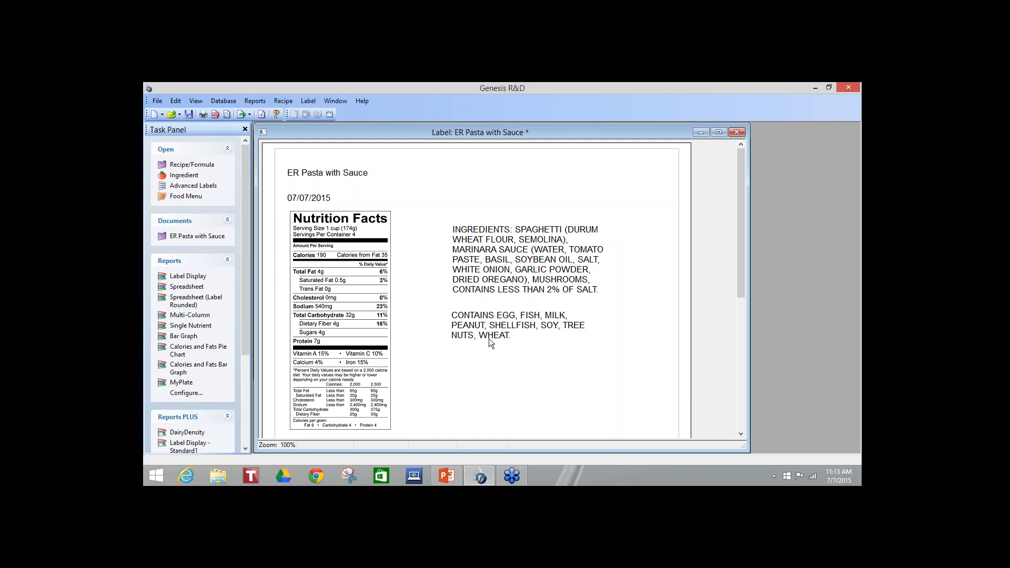
Open the label's allergen statement and clear the Egg and Fish allergens from the recipe and all its ingredients.
right_click(482, 325)
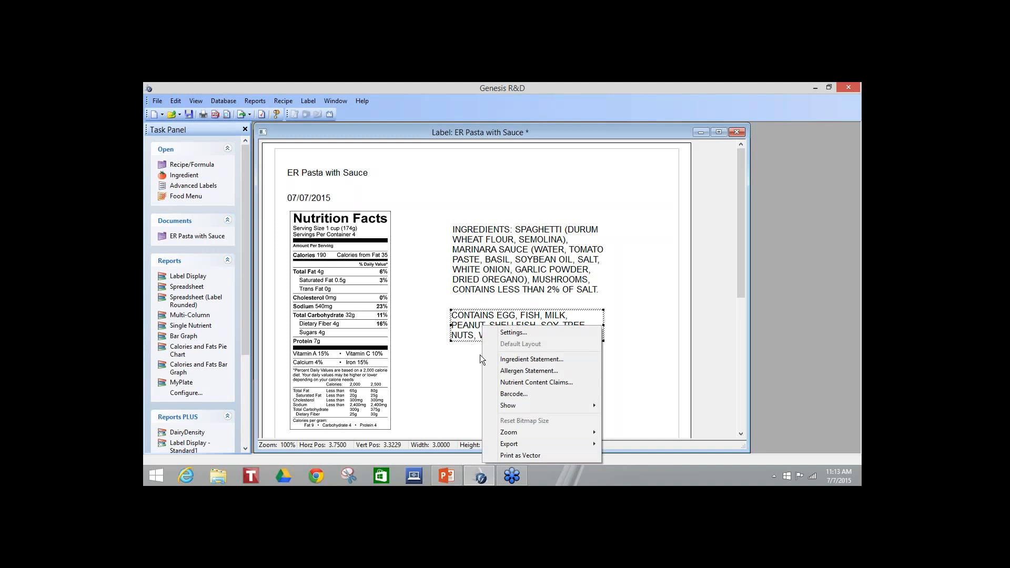
click(516, 372)
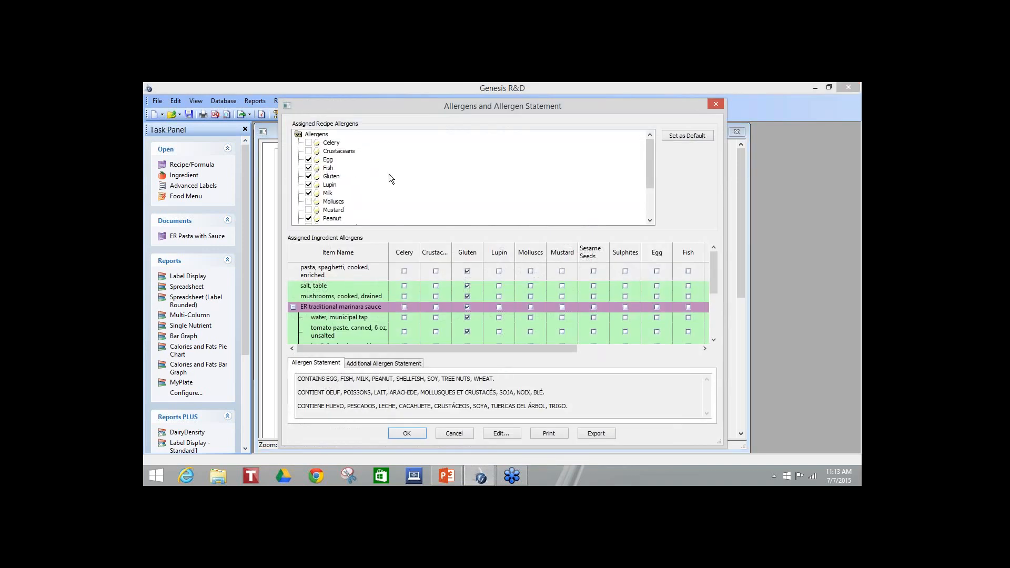
drag(388, 104, 356, 100)
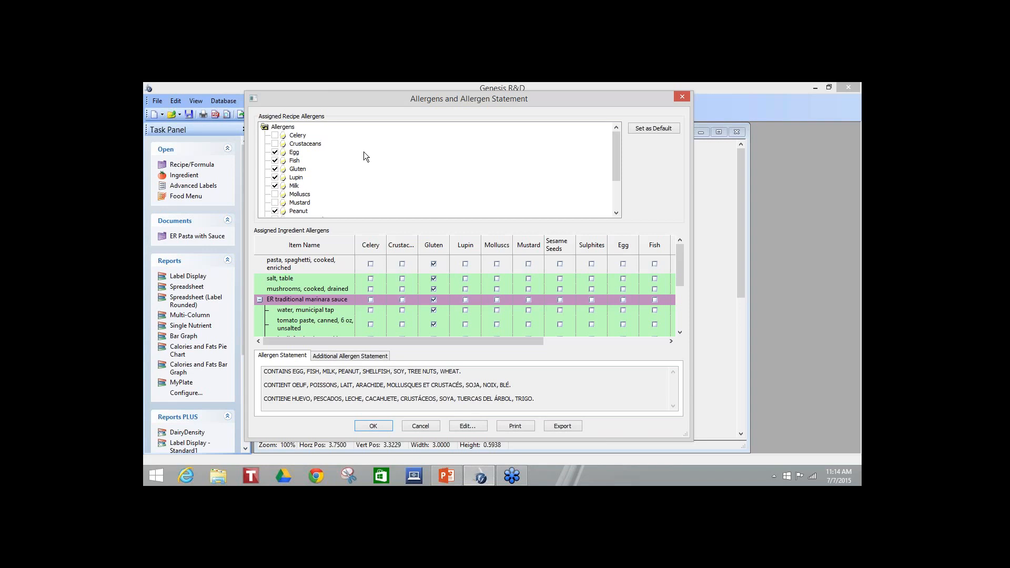
click(275, 152)
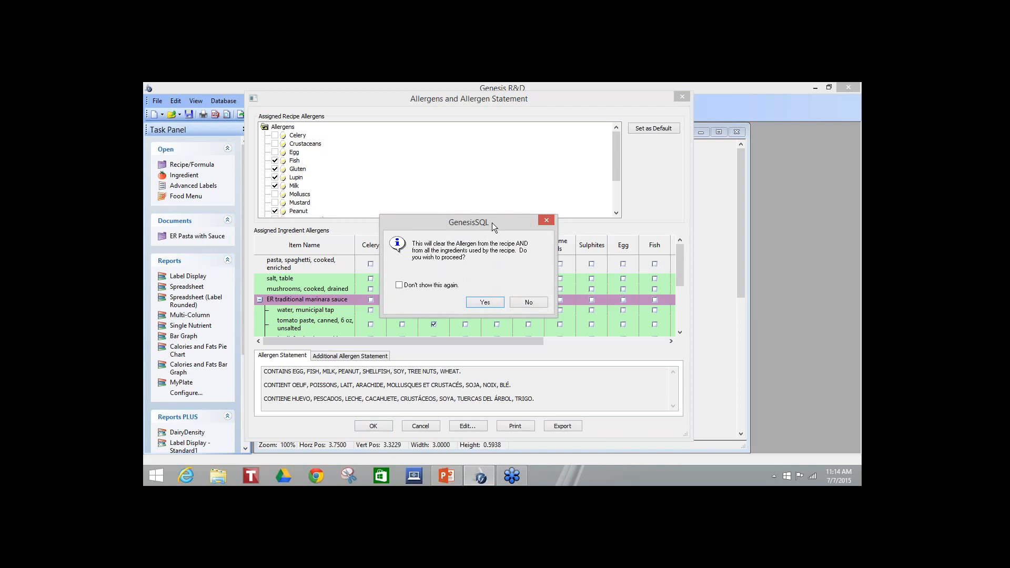
drag(491, 223, 475, 191)
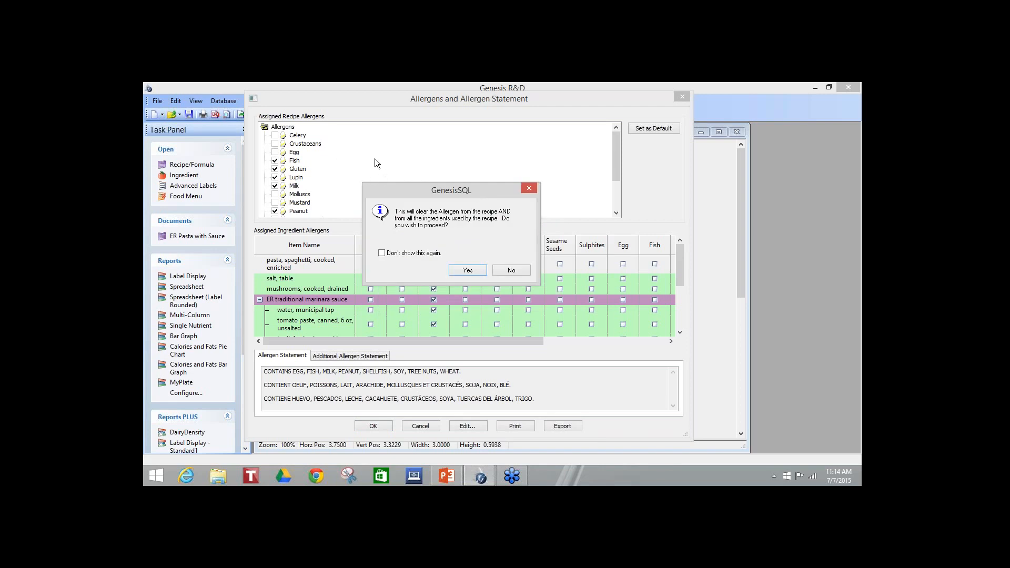
click(466, 271)
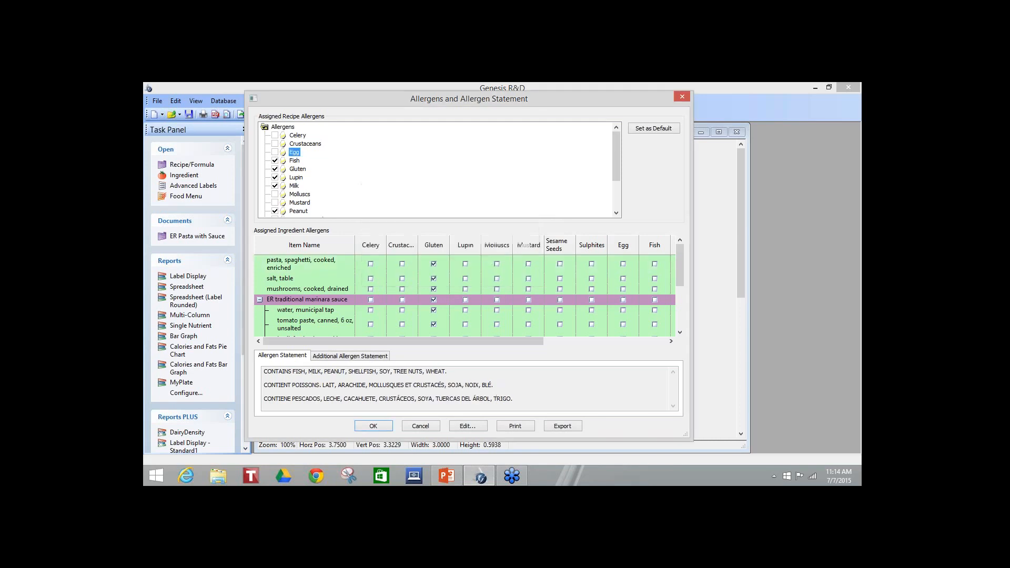
click(275, 160)
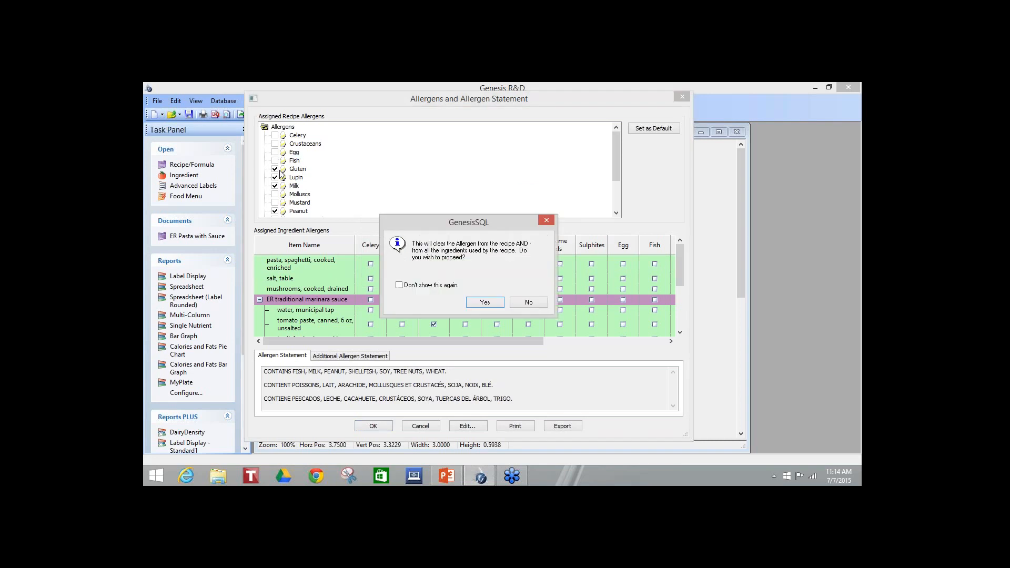
click(477, 302)
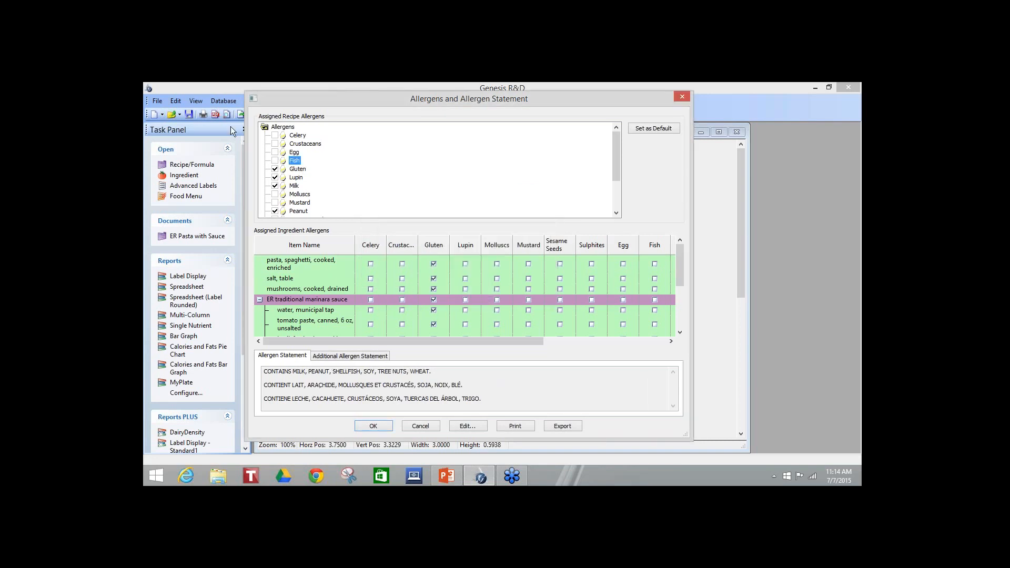
Clear the Lupin and Milk allergens from the recipe and all its ingredients, keeping Gluten assigned.
click(274, 169)
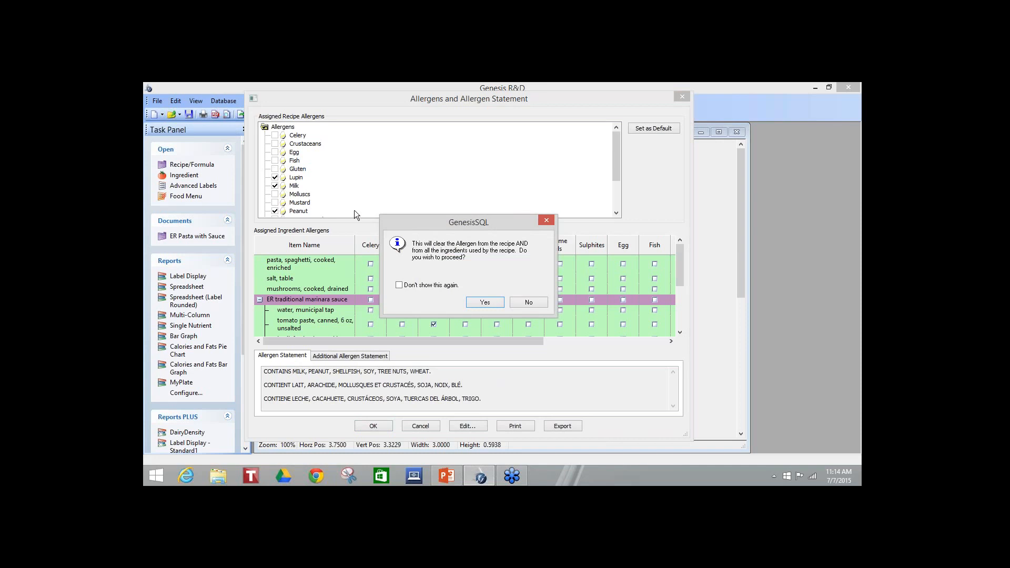
click(527, 304)
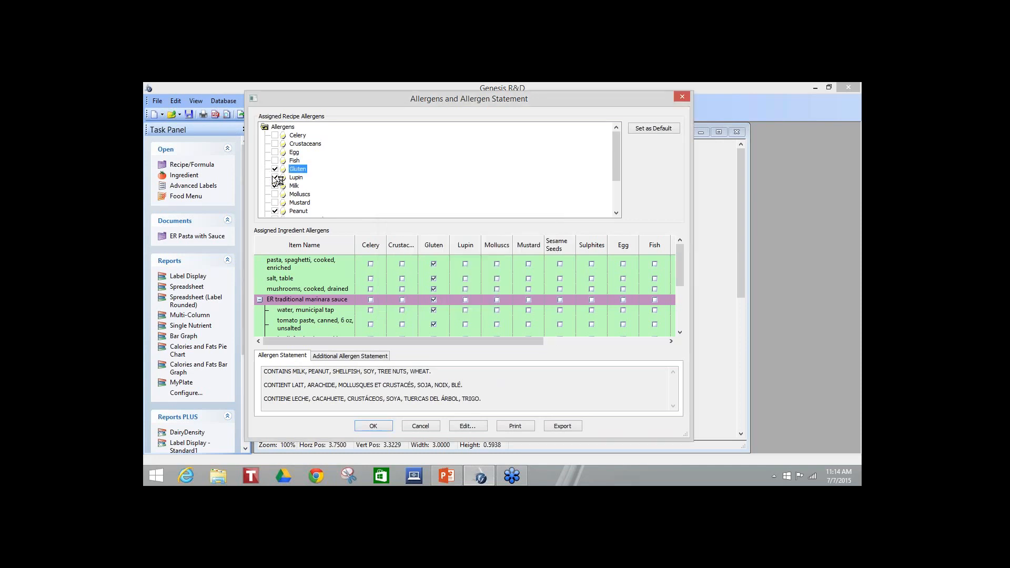
click(274, 177)
click(484, 299)
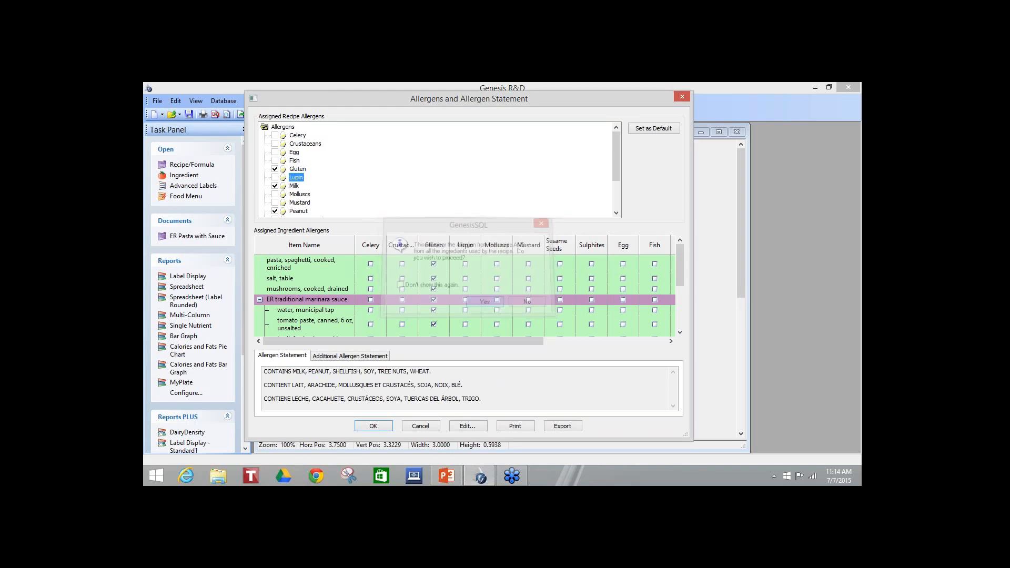
click(274, 185)
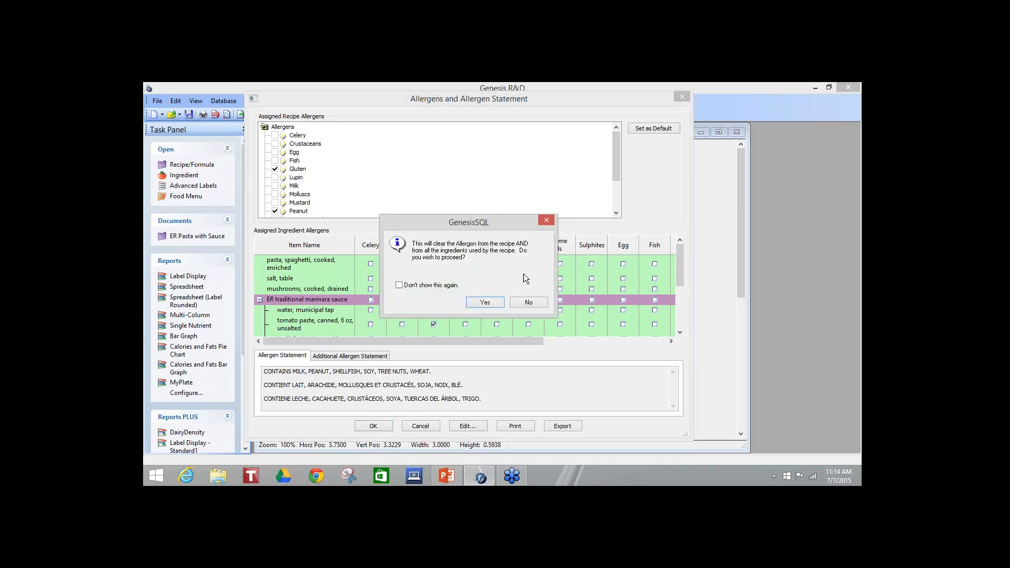
click(482, 301)
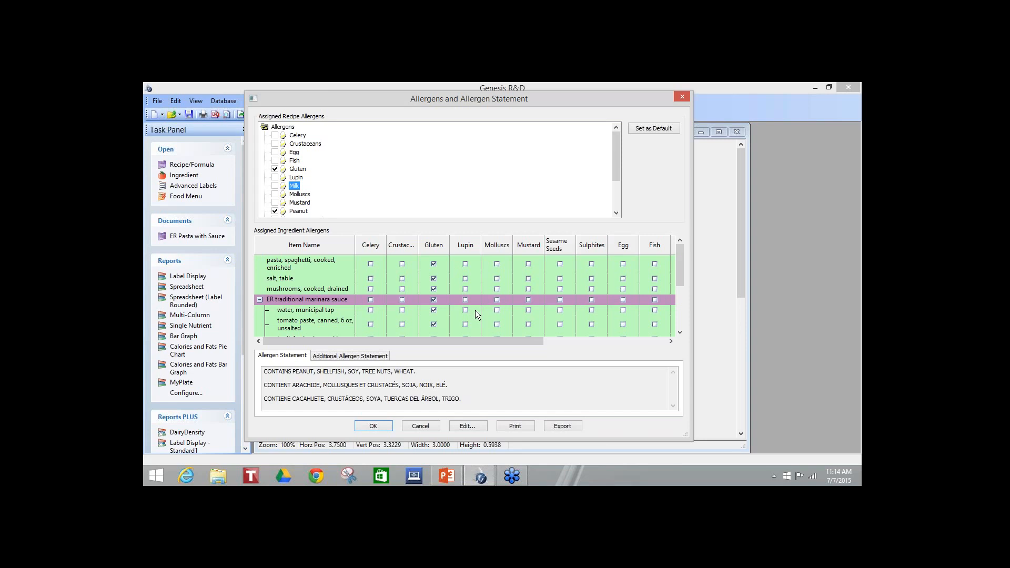
Assign the Egg allergen to the cooked, drained mushrooms and apply the allergen changes to the label.
click(624, 289)
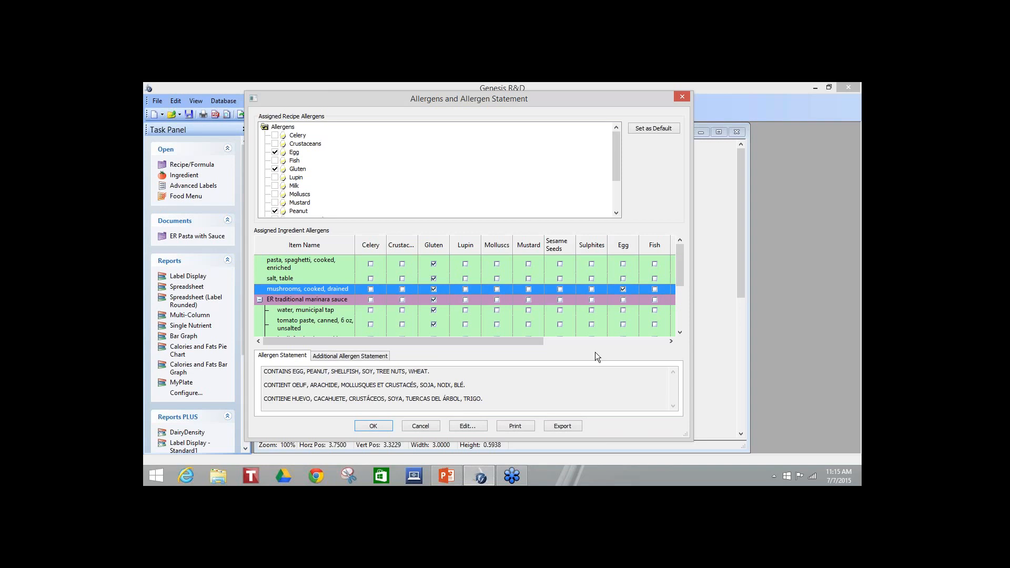
click(386, 427)
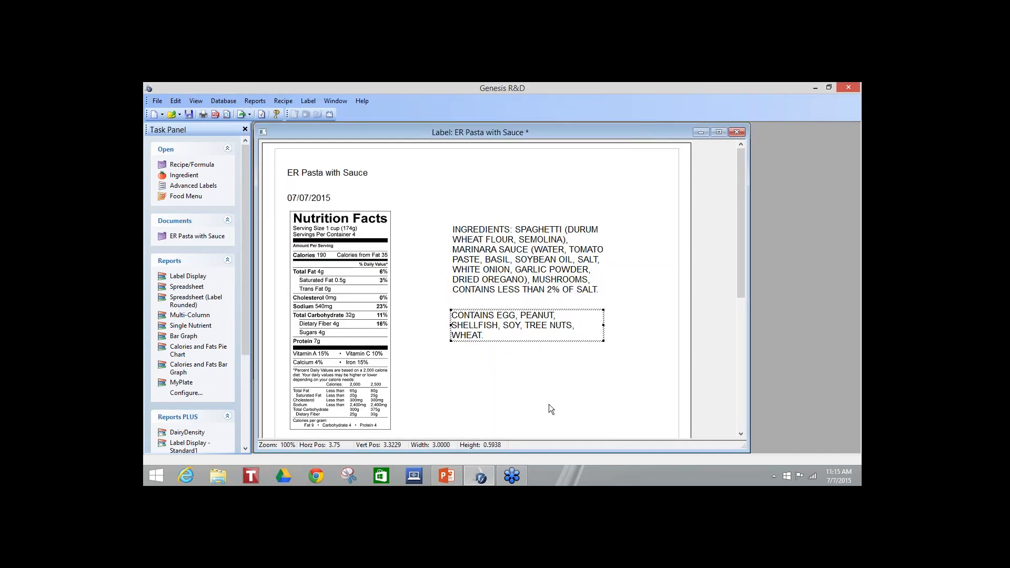
click(525, 381)
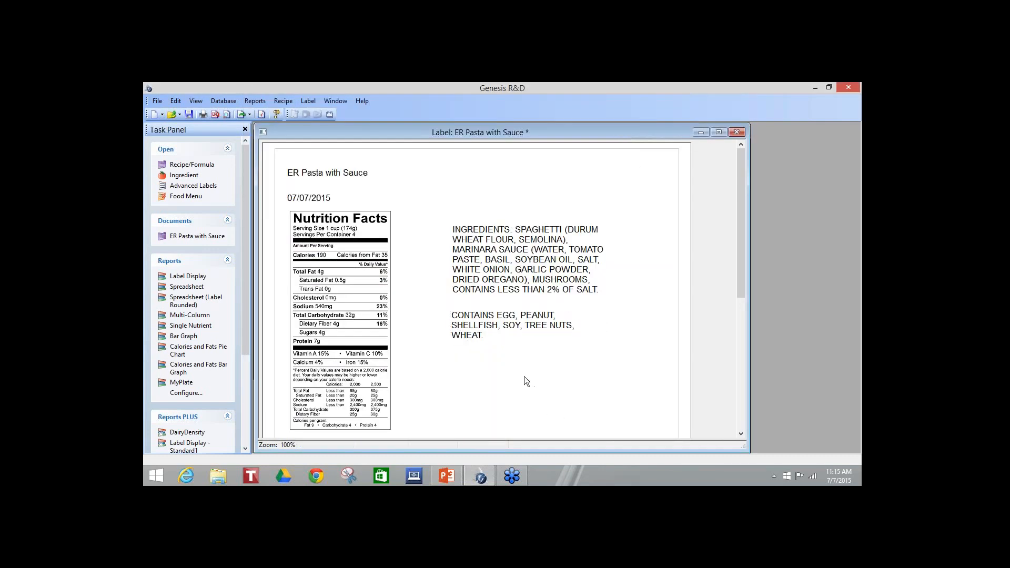
Enable the Low Saturated Fat and Free of Cholesterol nutrient content claims for display on the label.
right_click(500, 359)
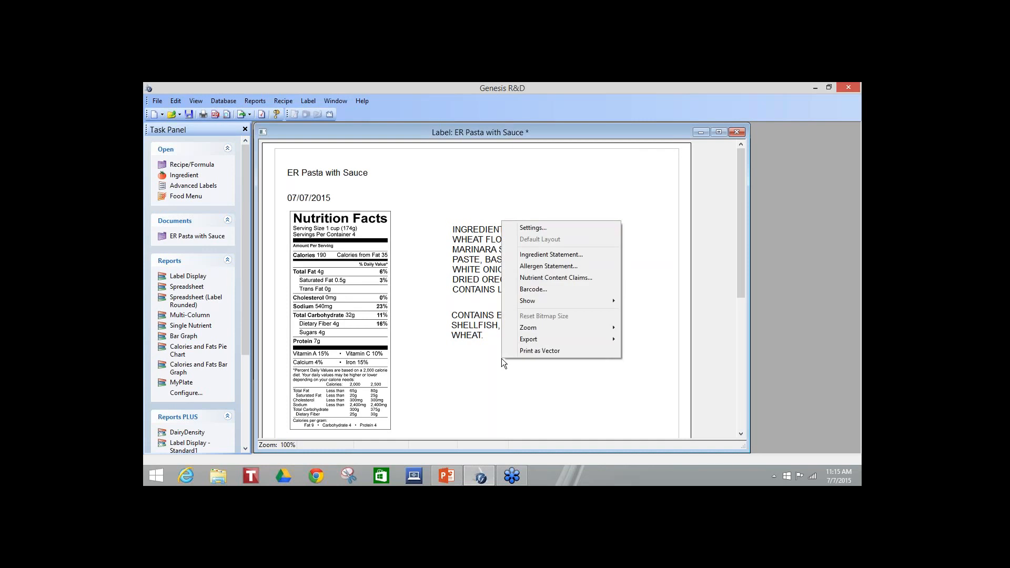
mouse_move(522, 310)
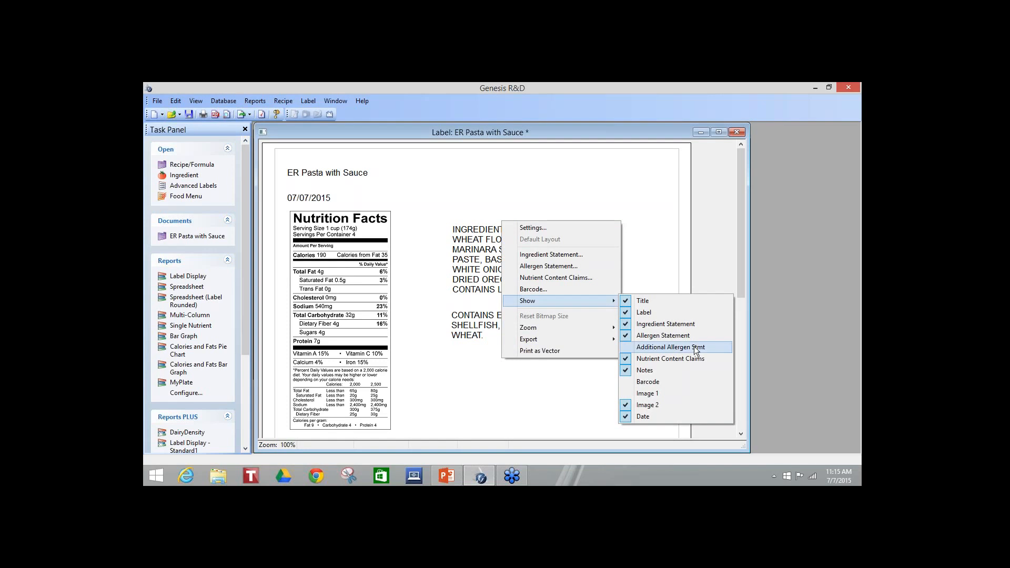
click(541, 277)
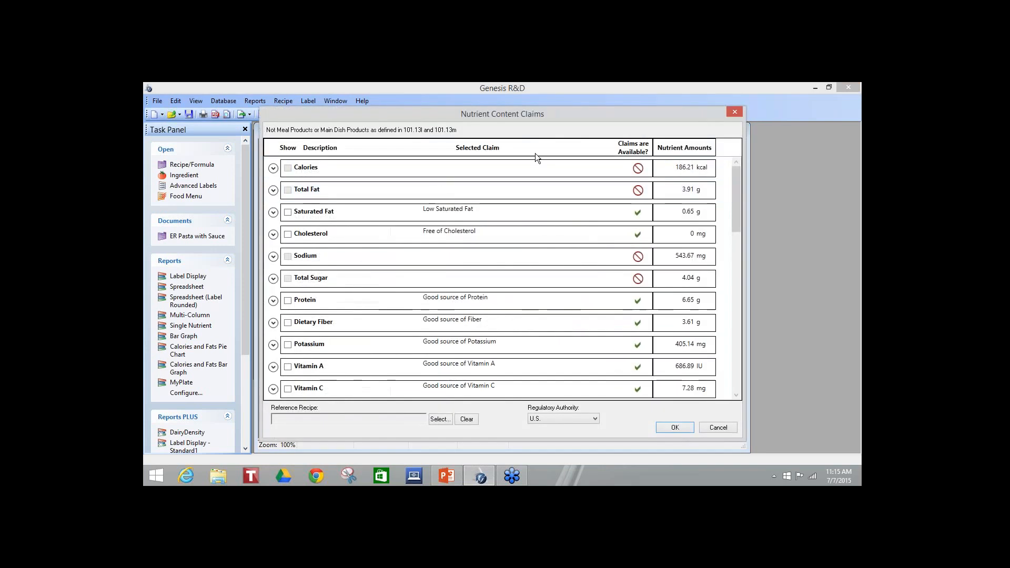
drag(557, 108, 506, 99)
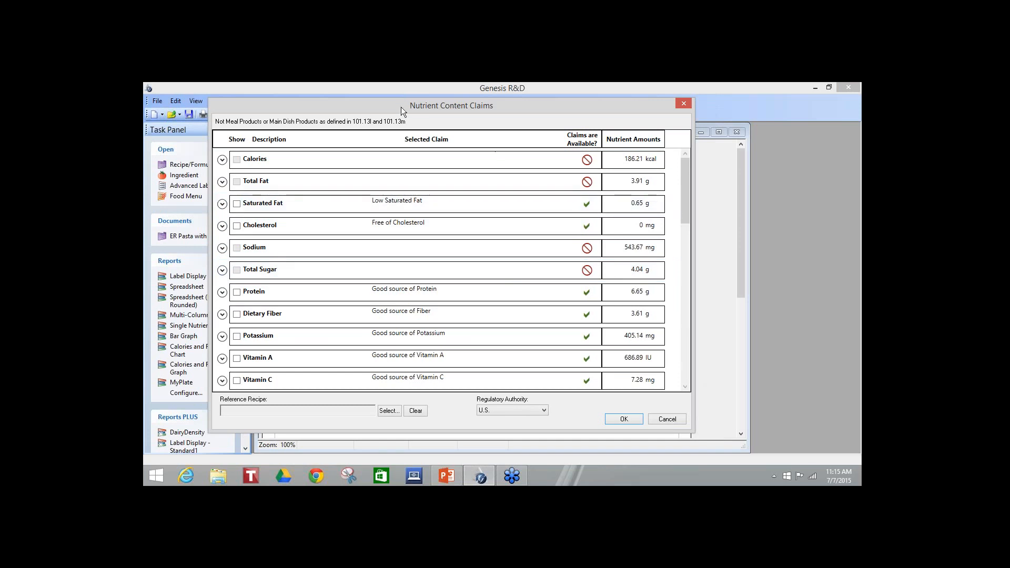
drag(401, 106, 563, 121)
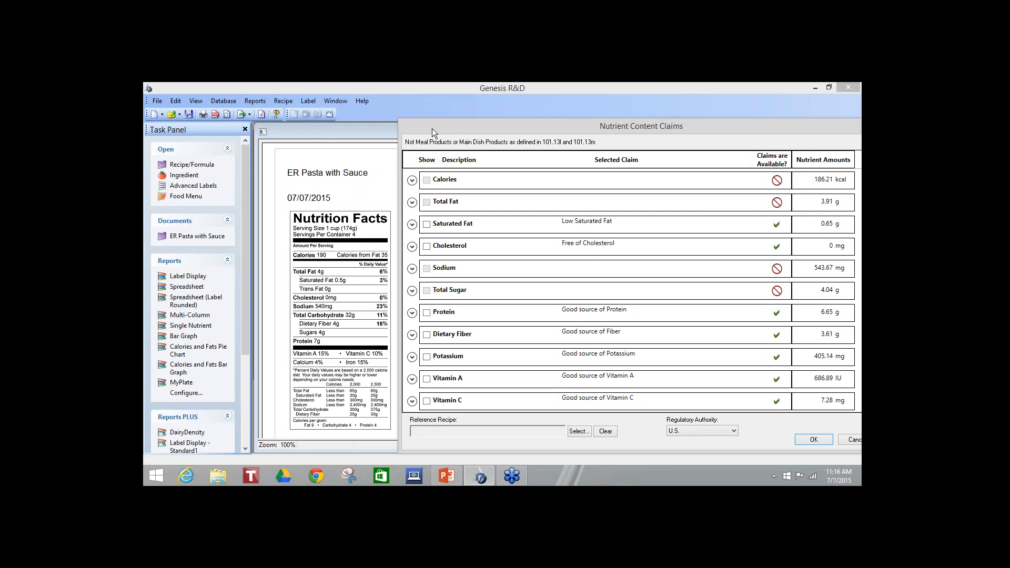
drag(431, 129, 263, 115)
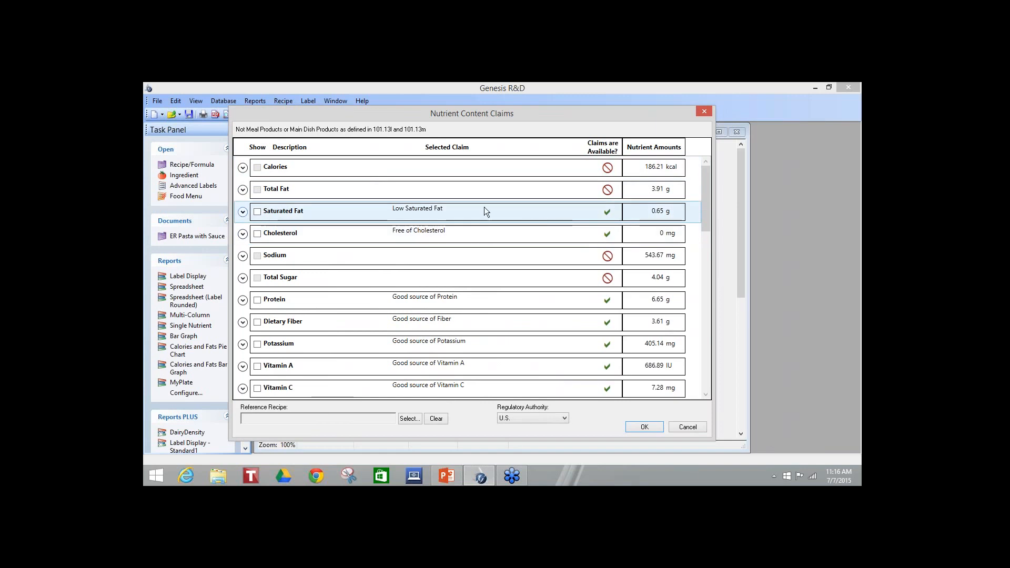
click(260, 213)
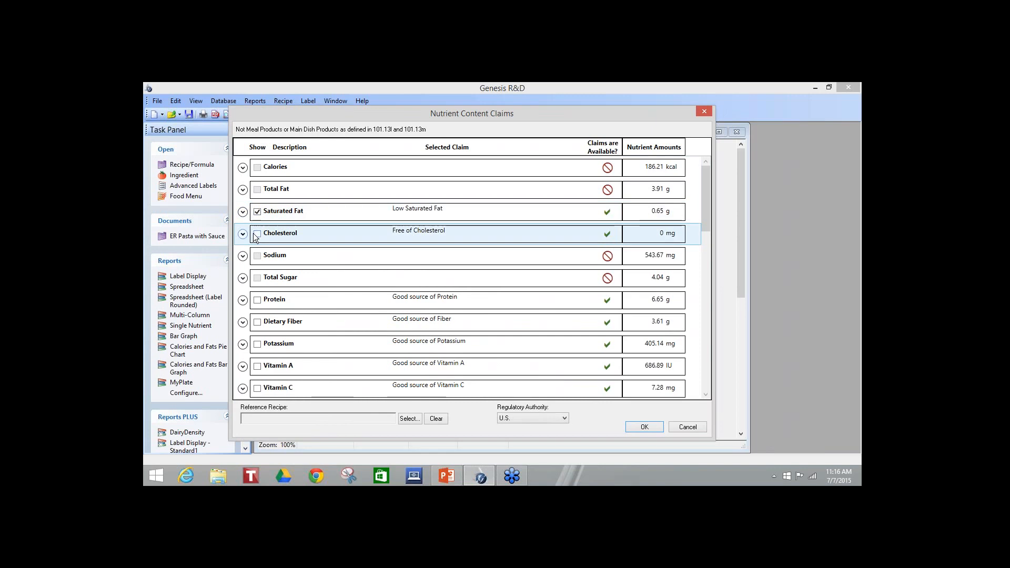
click(256, 234)
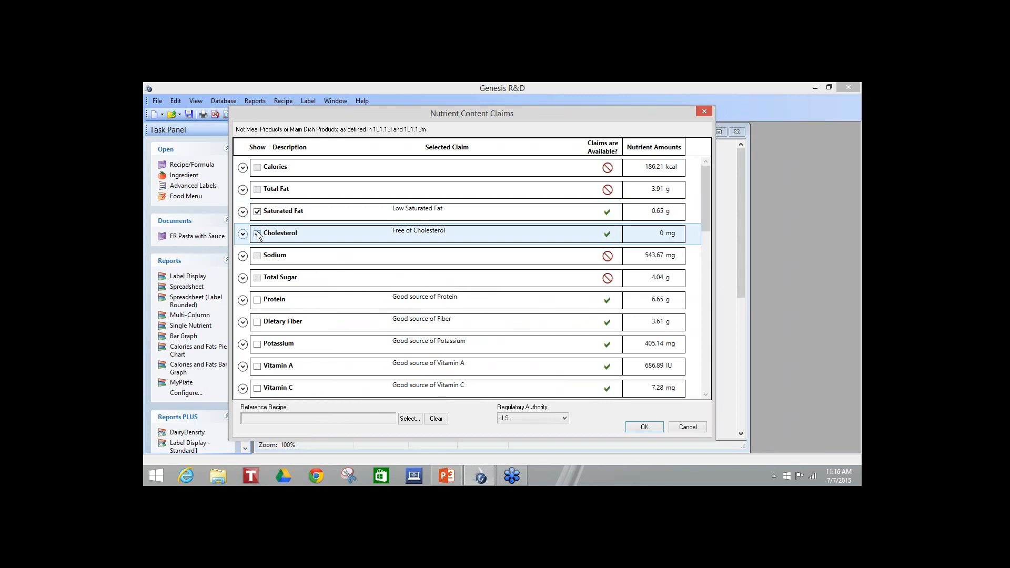
click(632, 431)
Move the nutrient content claims on the label up to just beneath the allergen statement.
scroll(485, 383, down, 3)
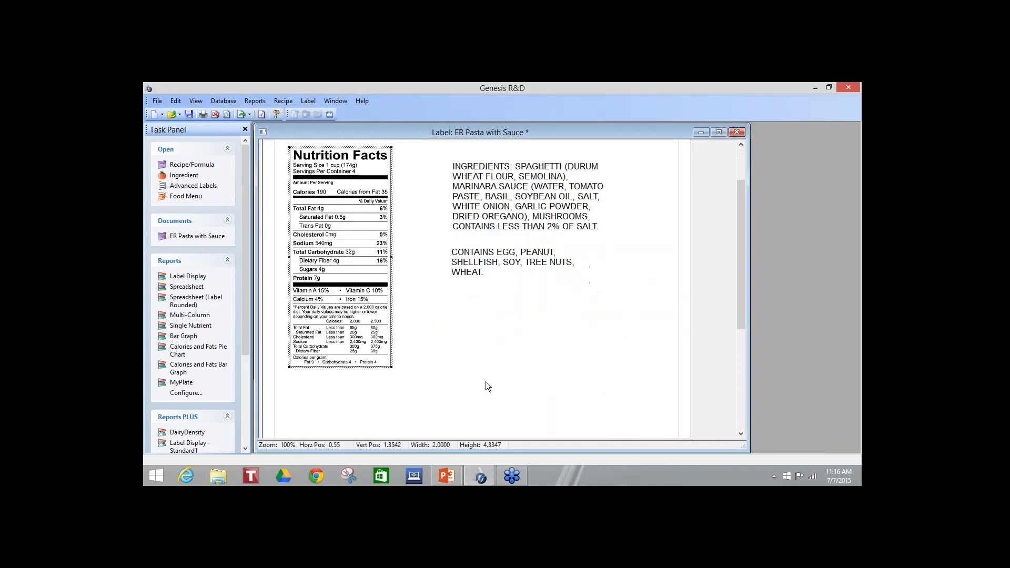
click(522, 407)
drag(522, 407, 481, 303)
click(470, 335)
scroll(452, 335, up, 2)
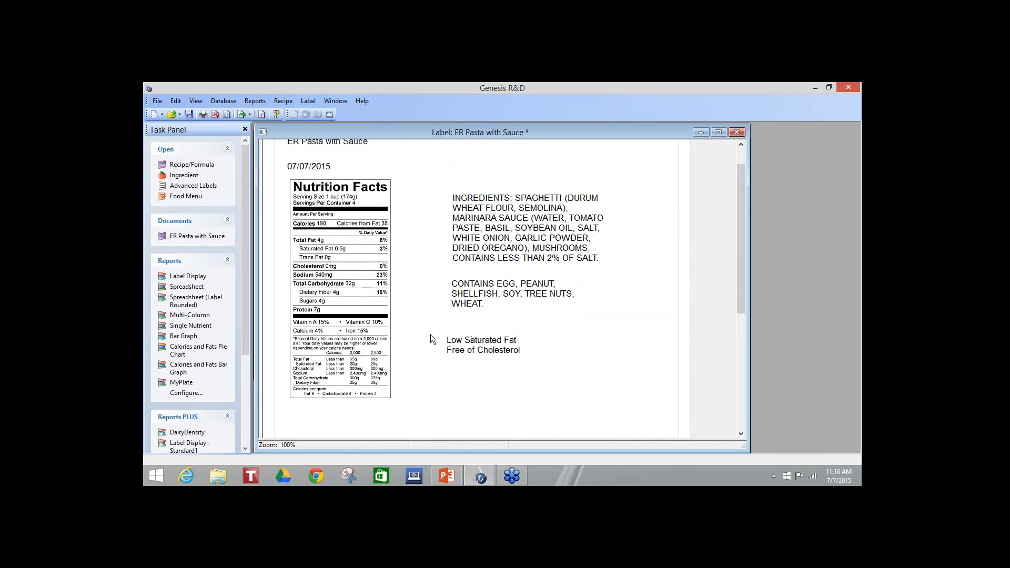
Open the label's barcode settings, review the product type choices and accept the existing barcode setup.
right_click(423, 297)
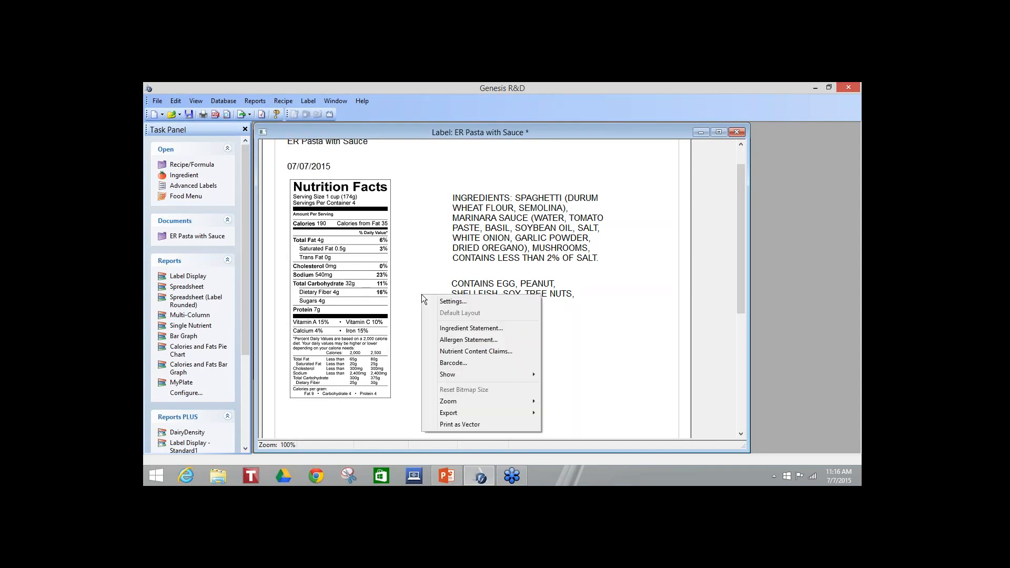
click(455, 363)
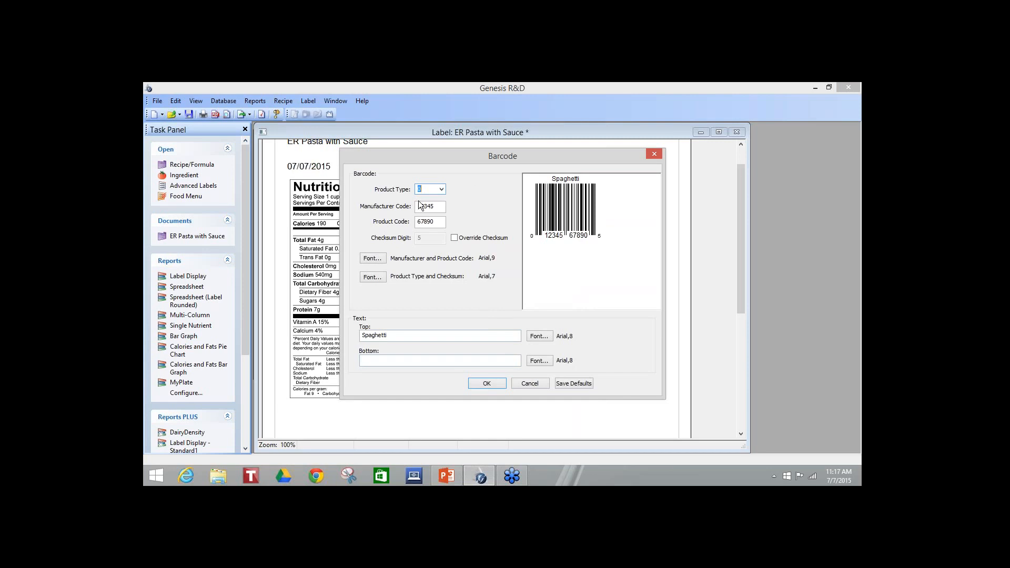
click(442, 190)
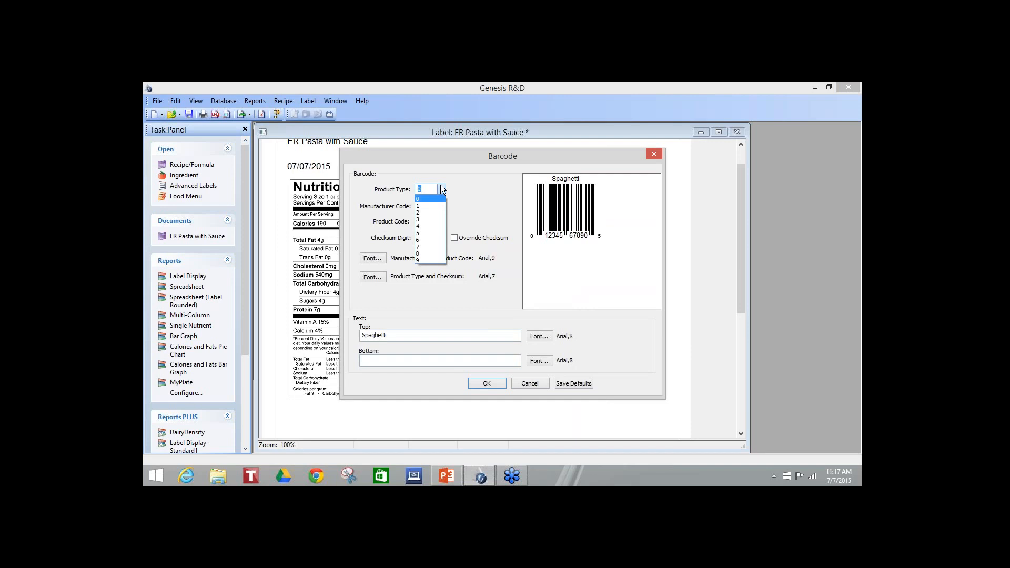
click(441, 191)
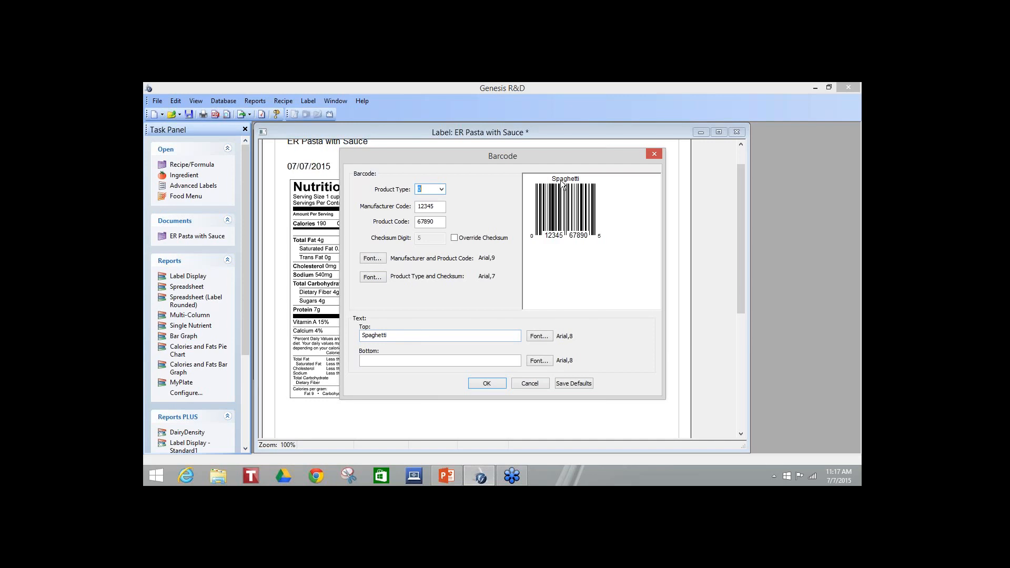
click(487, 387)
Turn on the barcode display on the label and check that the Barcode element is enabled.
right_click(537, 376)
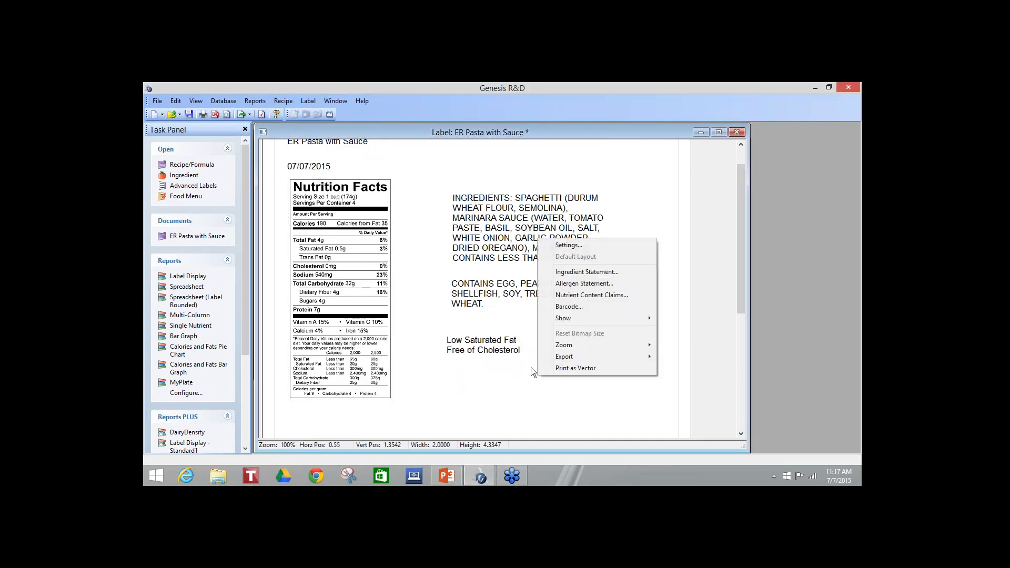
mouse_move(574, 320)
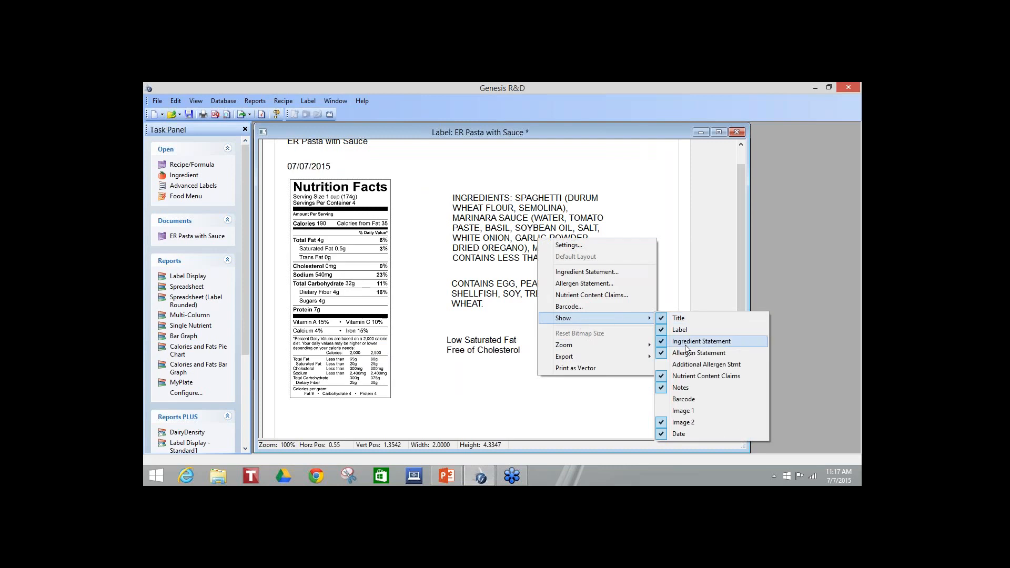
click(664, 400)
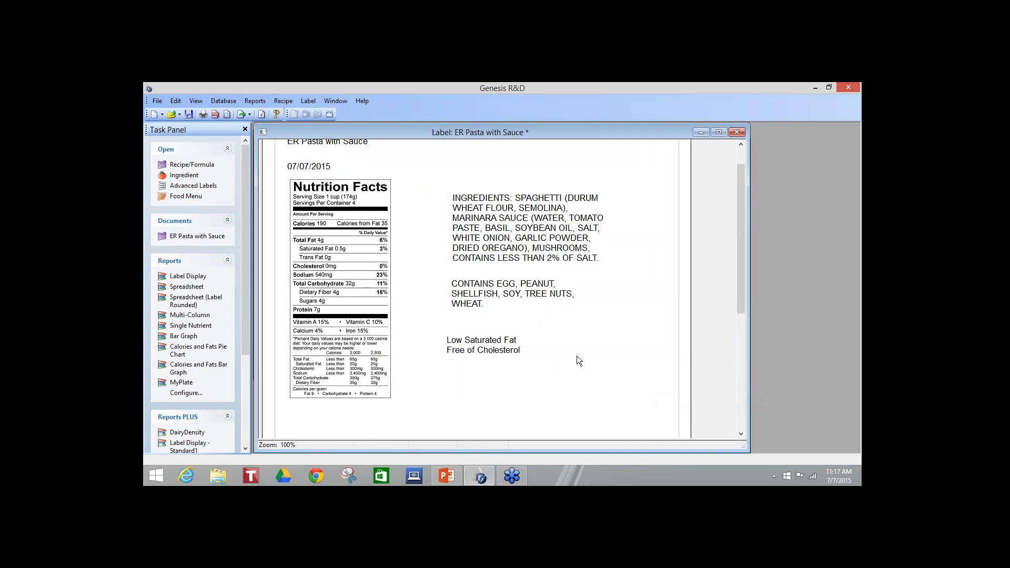
scroll(576, 356, down, 3)
scroll(574, 325, down, 6)
scroll(554, 339, up, 7)
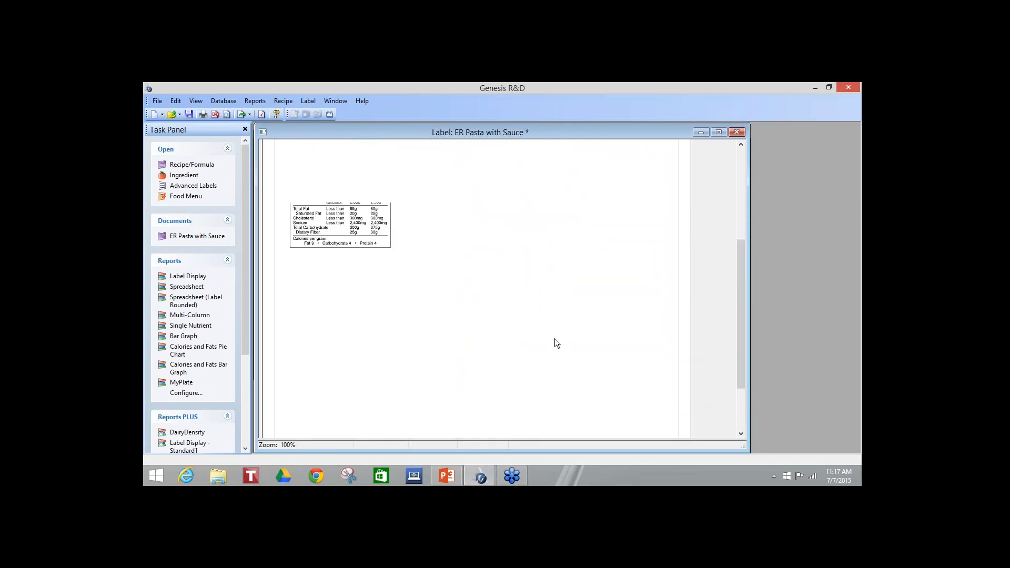
scroll(554, 338, up, 2)
click(568, 368)
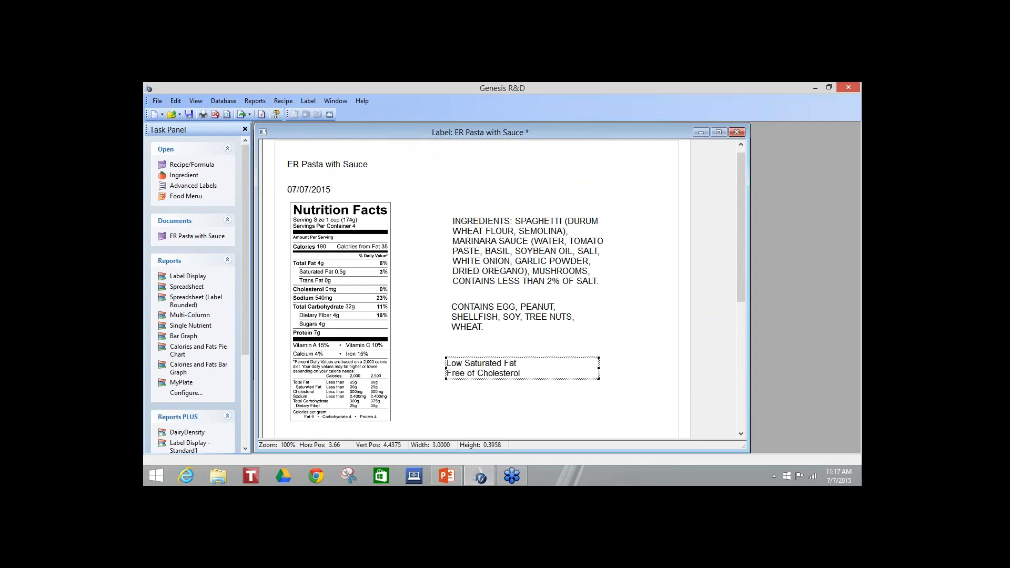
right_click(564, 400)
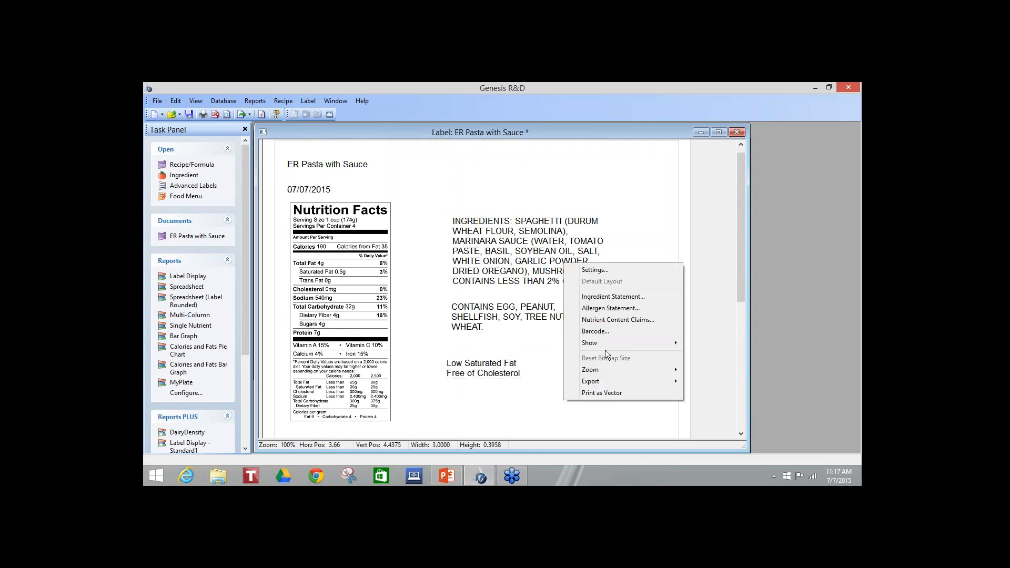
mouse_move(612, 345)
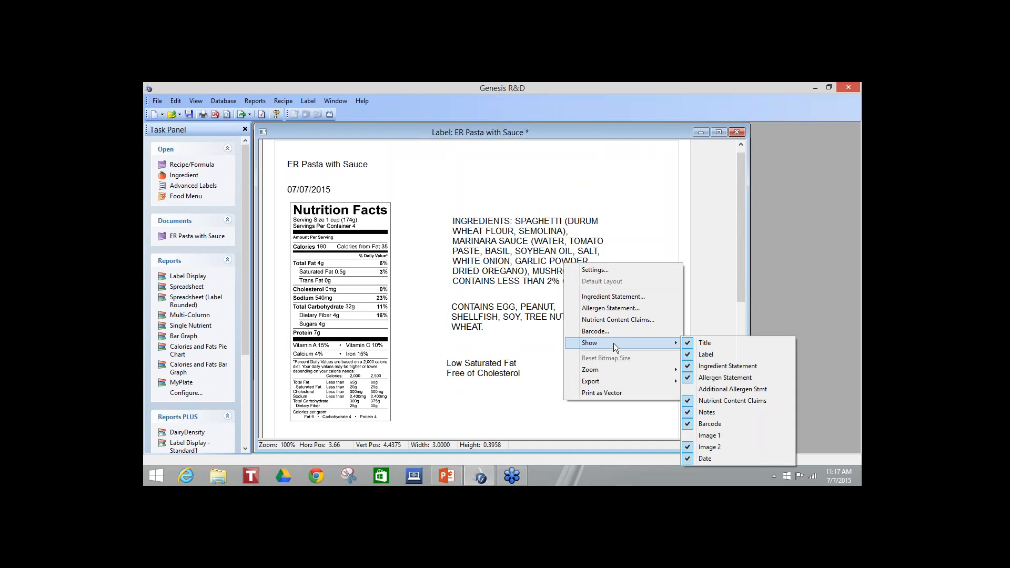
Reposition the ingredient statement, allergen statement and nutrient claims on the label so the barcode sits clear beneath them.
click(477, 406)
drag(491, 255, 528, 210)
drag(499, 369, 494, 288)
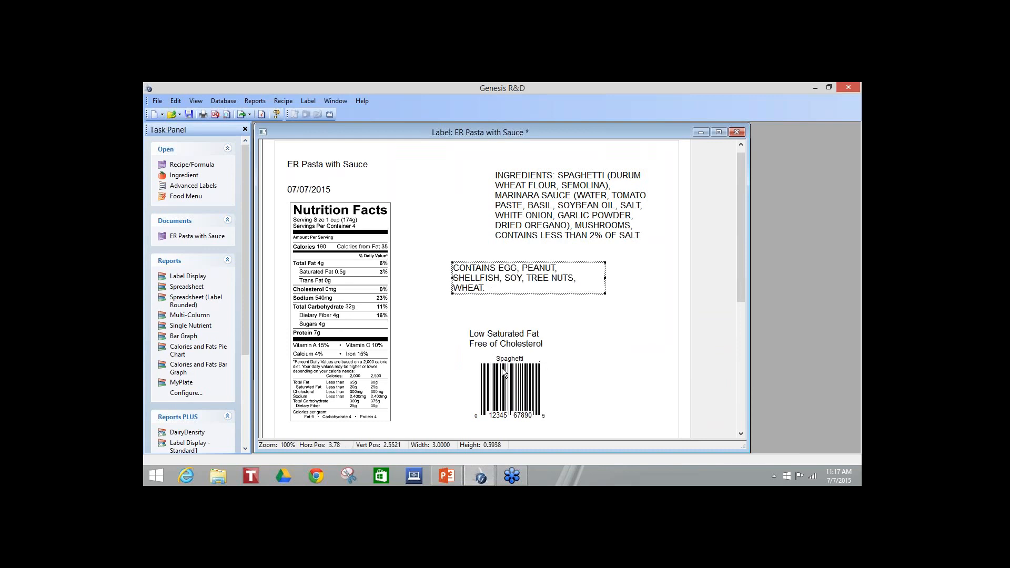
drag(506, 347, 491, 327)
drag(522, 201, 473, 208)
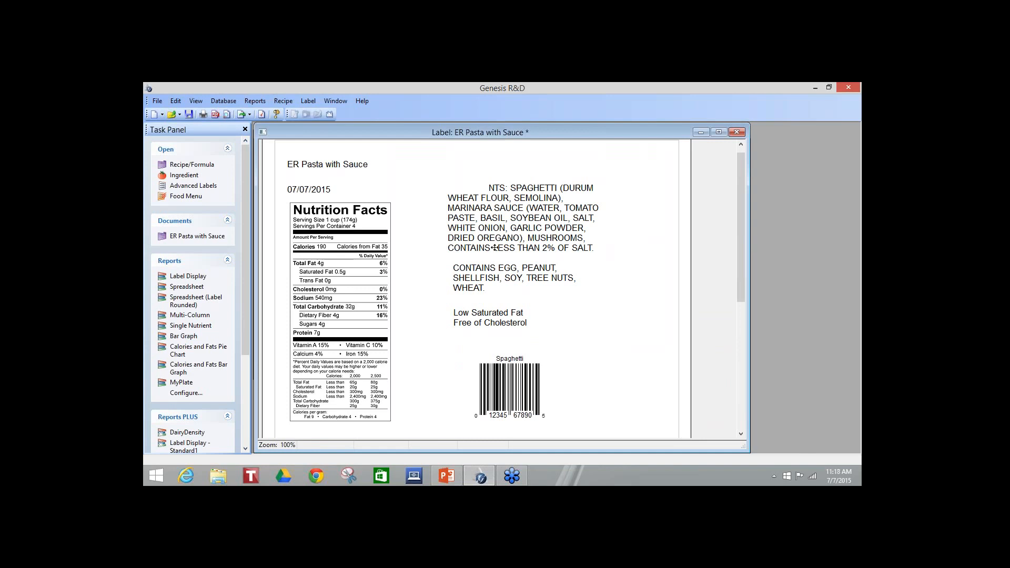
Lower the allergen statement slightly and align the ingredient statement directly above it.
drag(489, 266, 490, 290)
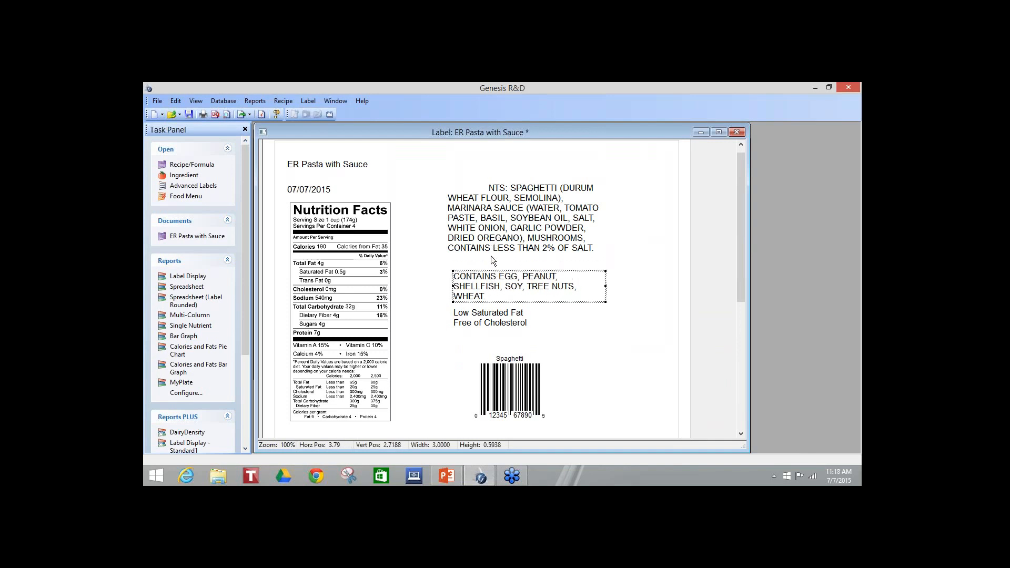
click(497, 226)
drag(497, 229, 503, 242)
click(426, 385)
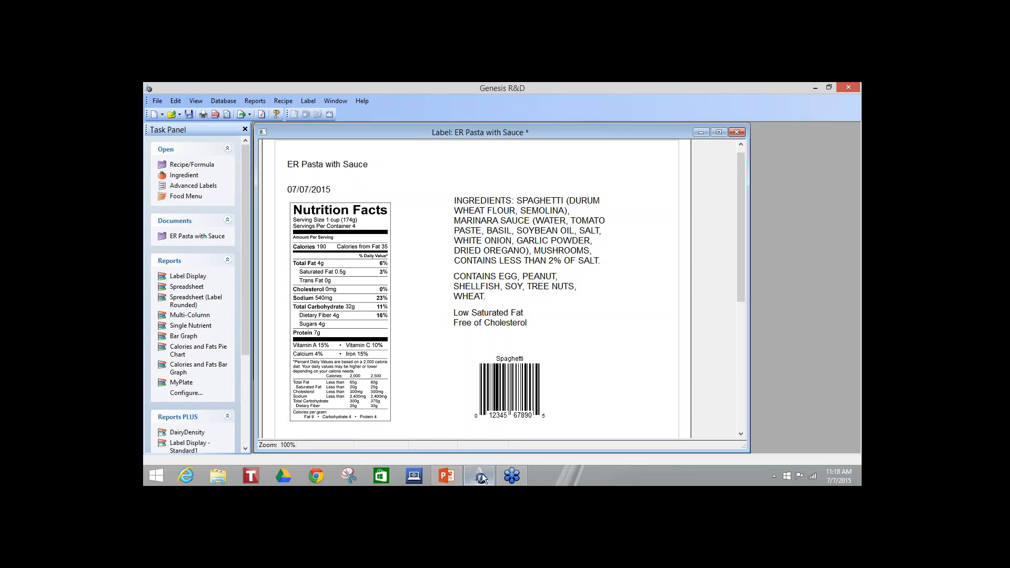
Switch to the PowerPoint presentation at its Questions slide.
click(411, 372)
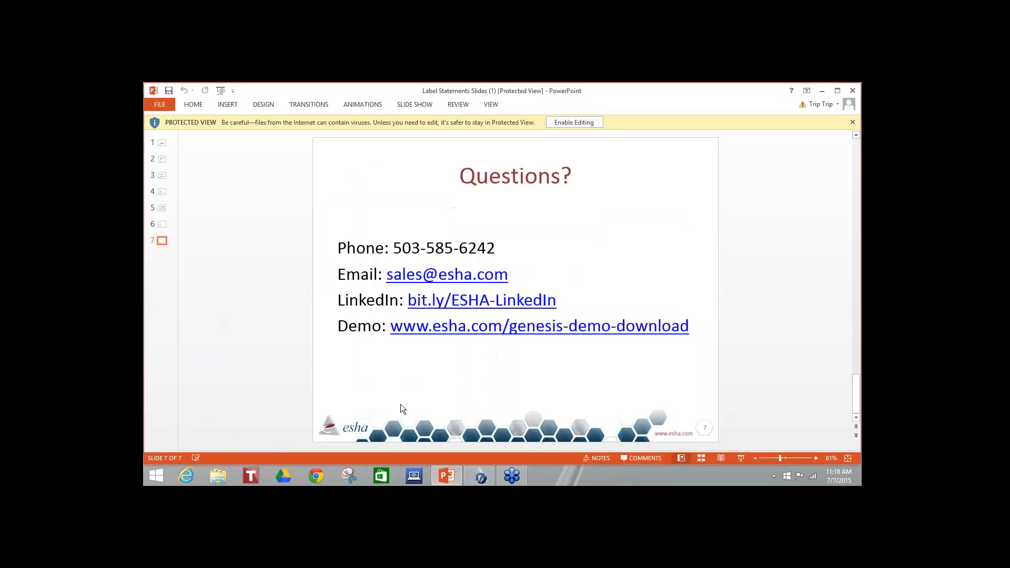
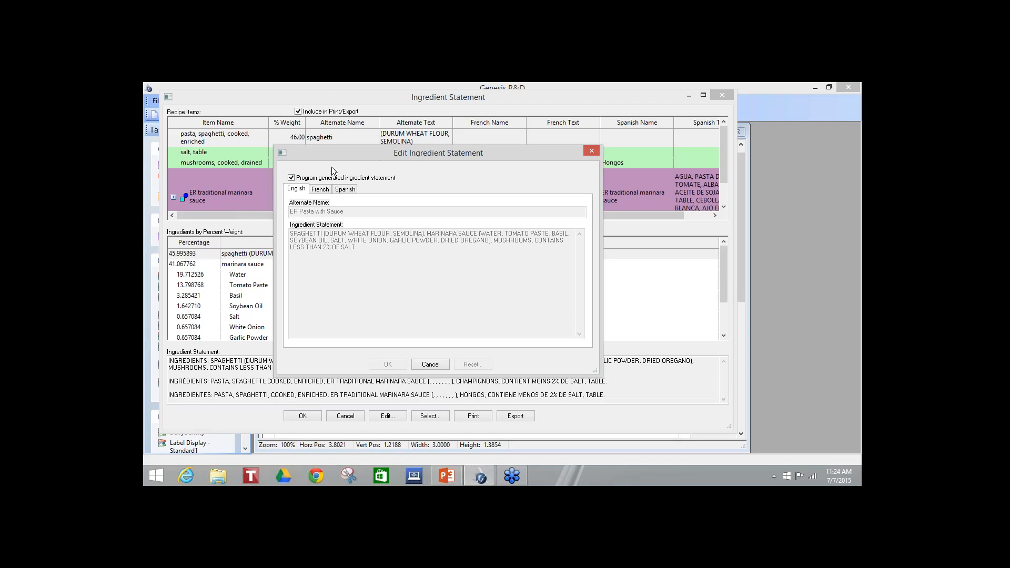
Try turning off the program-generated ingredient statement to edit its English text, and discard the changes.
click(291, 178)
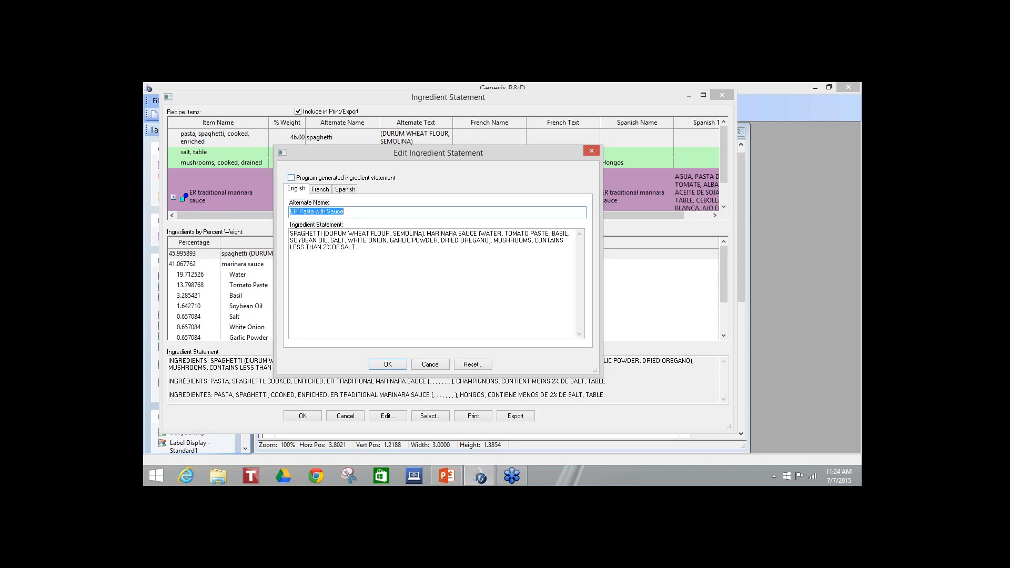
click(339, 283)
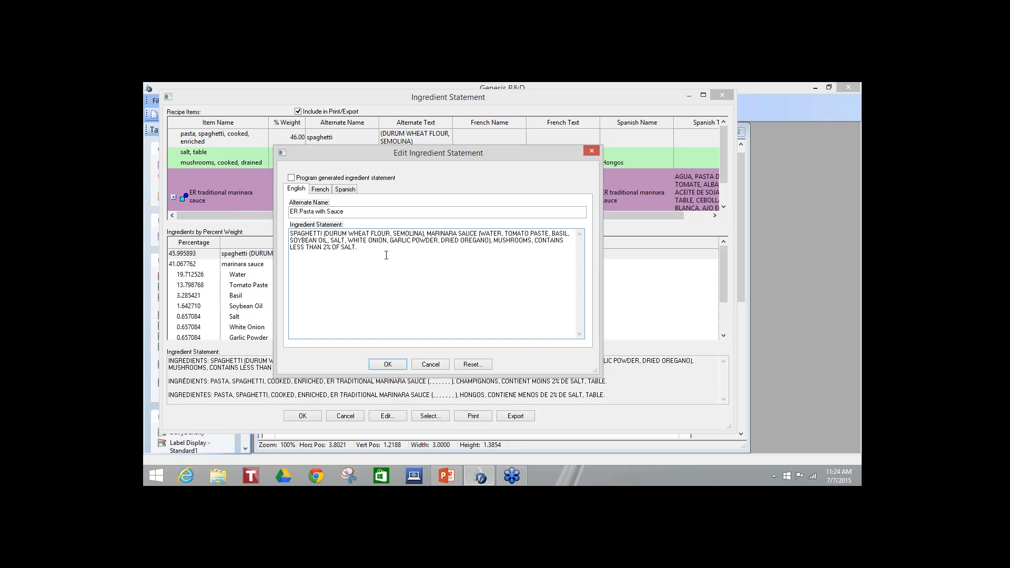
click(433, 367)
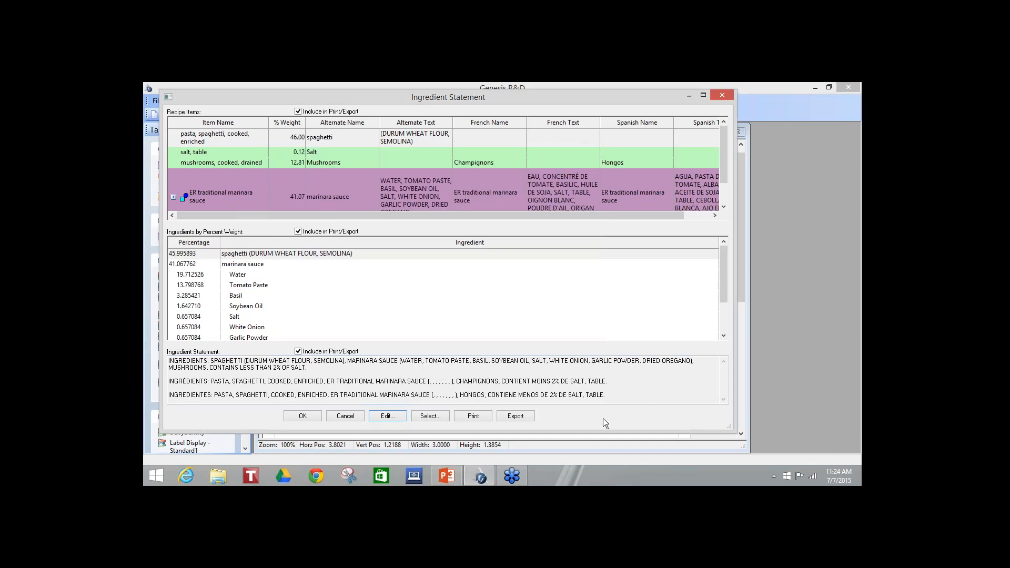
click(347, 416)
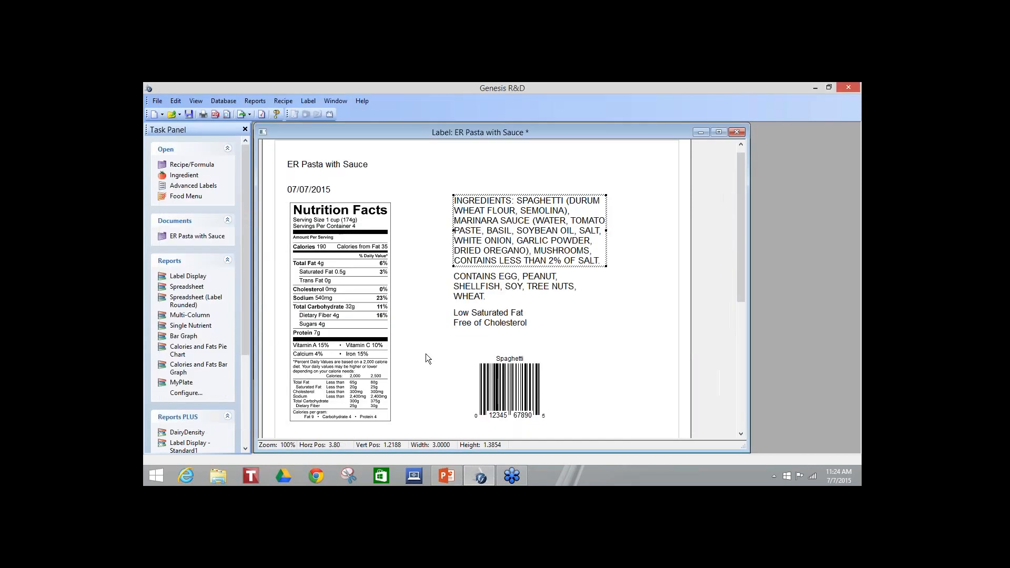
Turn off the program-generated allergen statement, add the line "Manufactured in a facility" to its English text and apply it to the label.
right_click(480, 285)
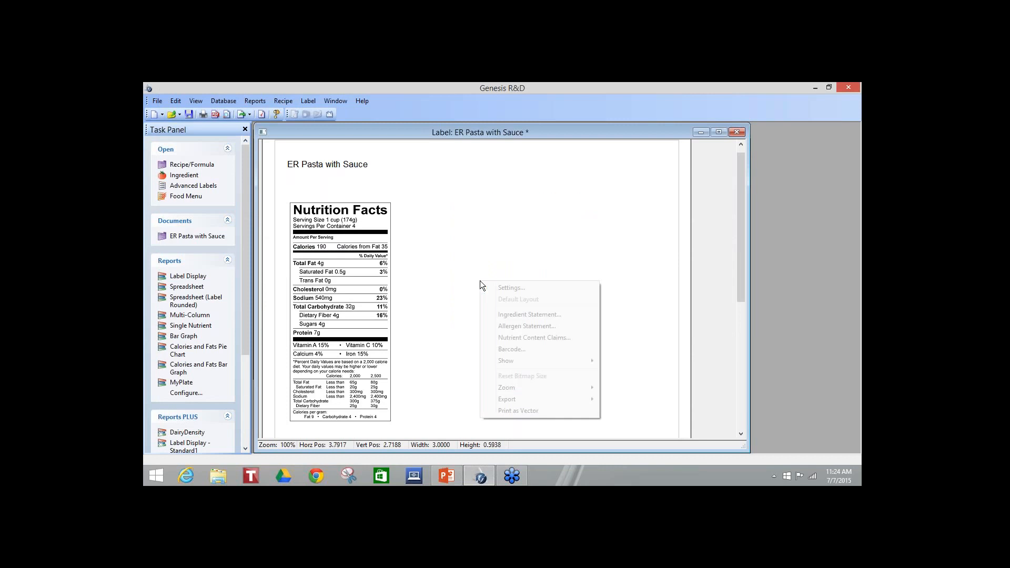
click(524, 326)
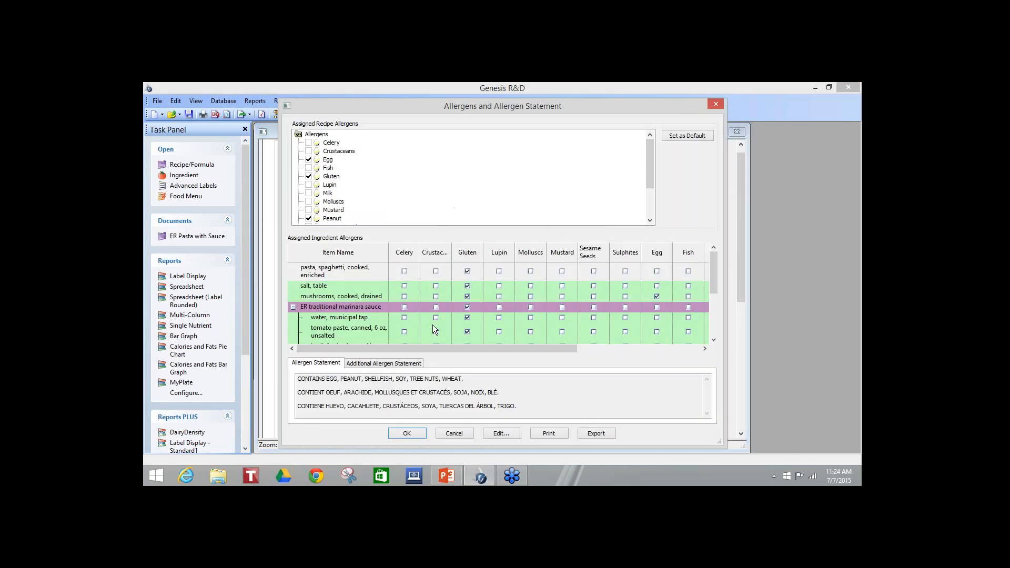
click(501, 433)
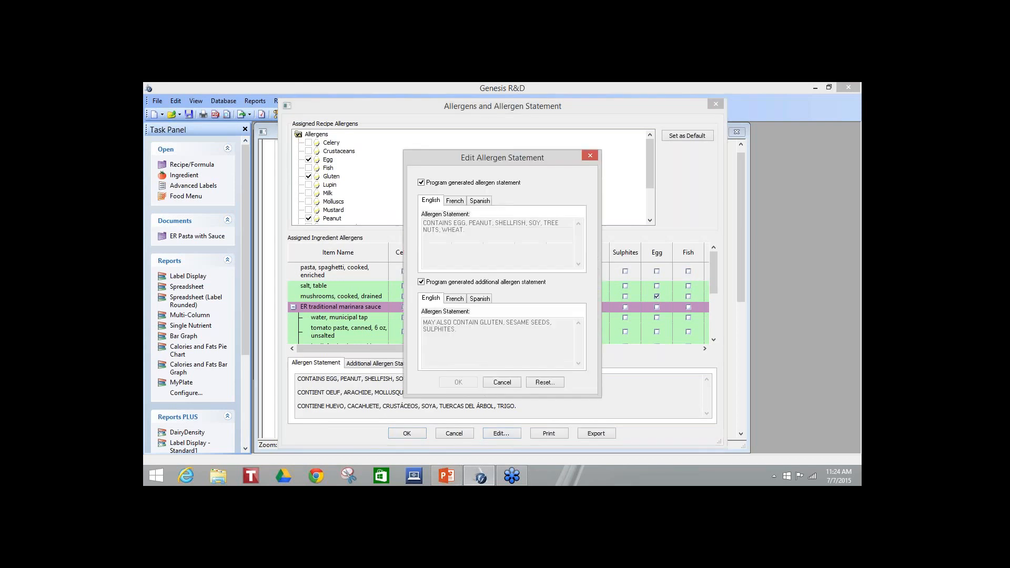
click(421, 182)
click(480, 247)
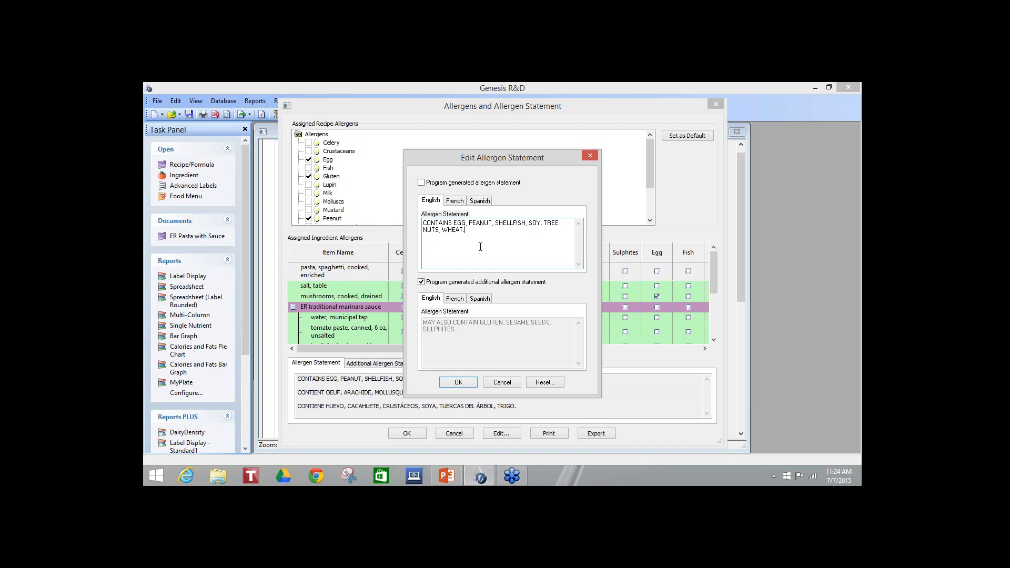
text(Manufacturerd in a facility)
click(453, 382)
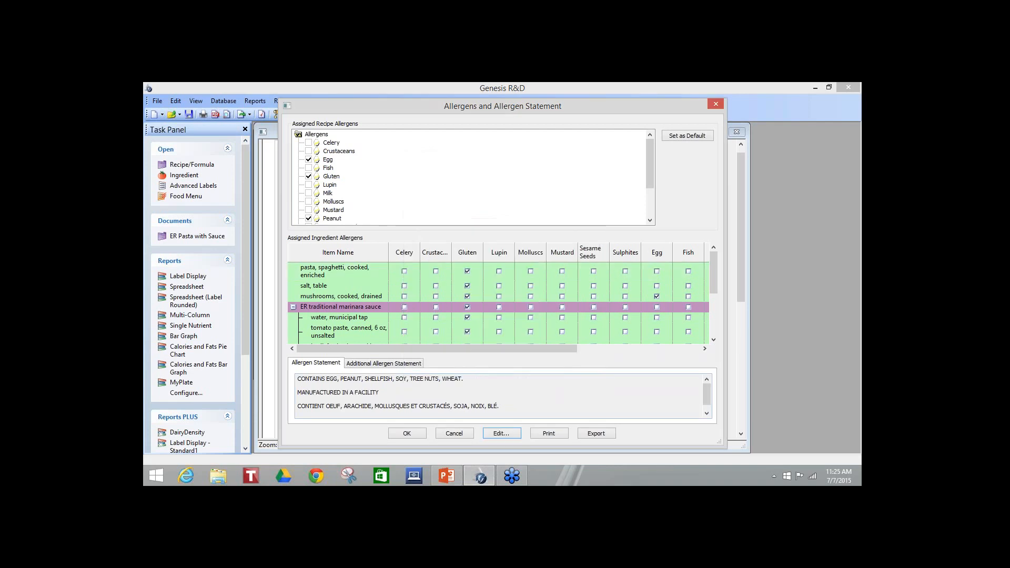
click(406, 433)
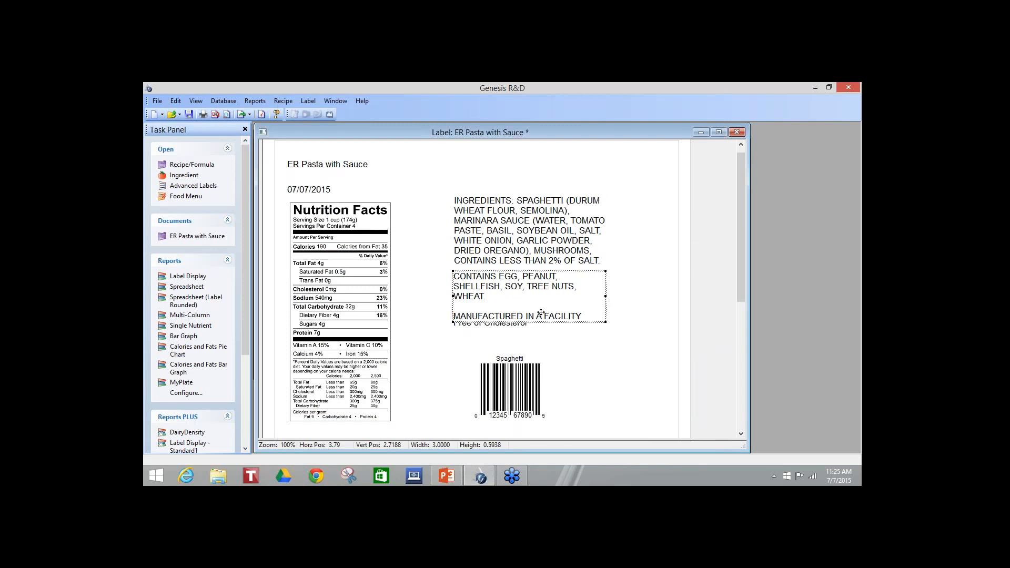
click(478, 330)
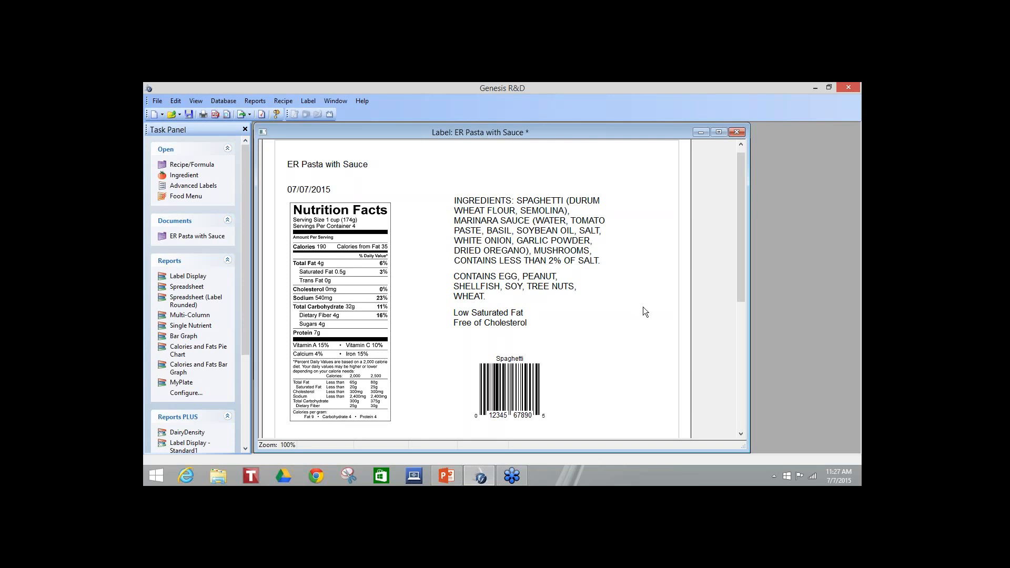
click(855, 154)
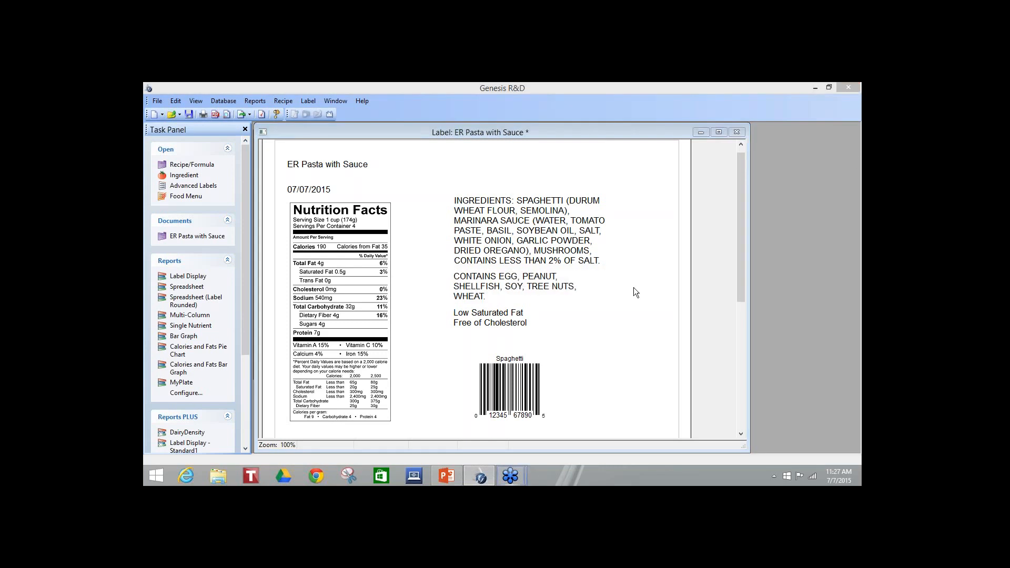